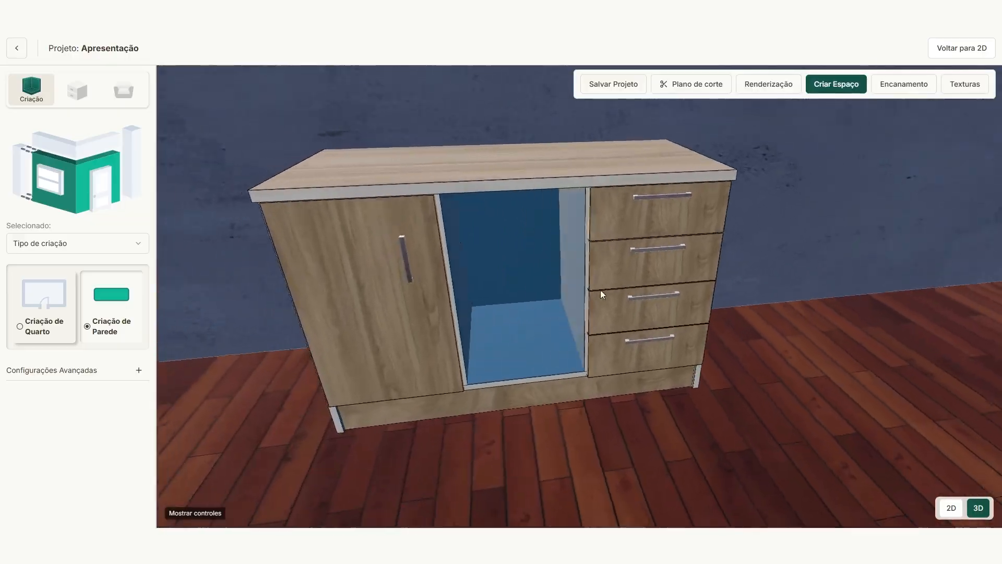
# Step: Orbit the 3D view and open the Balcão cabinet in the modulation editor via Editar Modulação
pyautogui.moveTo(500, 259); pyautogui.dragTo(689, 329)
pyautogui.rightClick(575, 276)
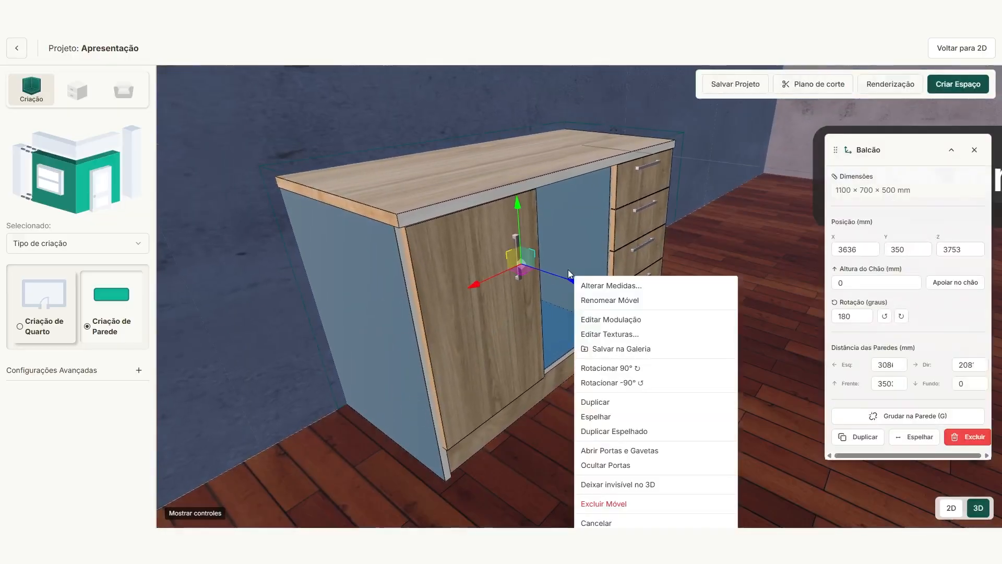
pyautogui.click(607, 317)
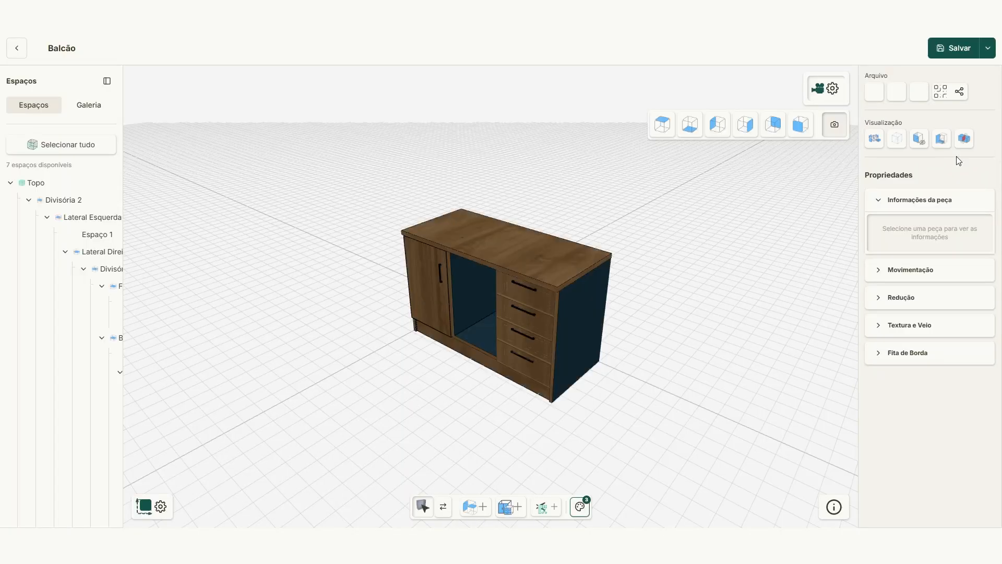
pyautogui.moveTo(429, 271); pyautogui.dragTo(677, 237)
pyautogui.click(501, 272)
pyautogui.moveTo(599, 333); pyautogui.dragTo(409, 418)
pyautogui.click(520, 414)
pyautogui.moveTo(598, 386); pyautogui.dragTo(543, 396)
pyautogui.click(667, 365)
pyautogui.moveTo(667, 366); pyautogui.dragTo(520, 302)
pyautogui.click(520, 302)
pyautogui.moveTo(438, 308); pyautogui.dragTo(562, 298)
pyautogui.scroll(-3, 562, 297)
pyautogui.scroll(5, 656, 314)
pyautogui.moveTo(656, 314); pyautogui.dragTo(543, 334)
pyautogui.scroll(-3, 592, 296)
pyautogui.moveTo(523, 395); pyautogui.dragTo(561, 374)
pyautogui.scroll(4, 548, 388)
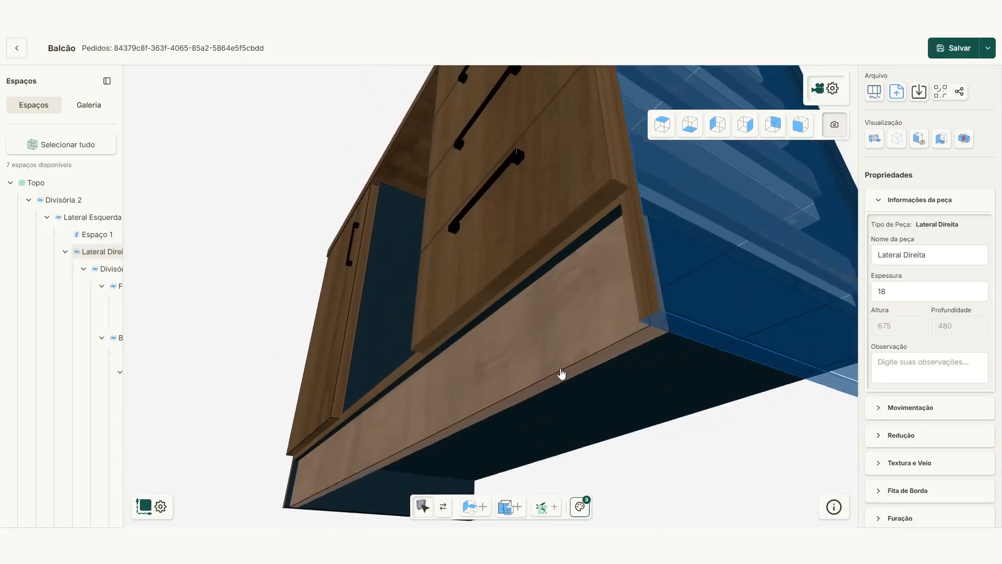
pyautogui.moveTo(663, 281); pyautogui.dragTo(676, 341)
pyautogui.scroll(-4, 651, 335)
pyautogui.moveTo(490, 272)
pyautogui.mouseDown()
pyautogui.moveTo(557, 286)
pyautogui.moveTo(550, 273)
pyautogui.moveTo(501, 266)
pyautogui.mouseUp()
pyautogui.scroll(-3, 633, 263)
pyautogui.moveTo(633, 263)
pyautogui.mouseDown()
pyautogui.moveTo(586, 267)
pyautogui.moveTo(620, 272)
pyautogui.mouseUp()
pyautogui.scroll(3, 588, 268)
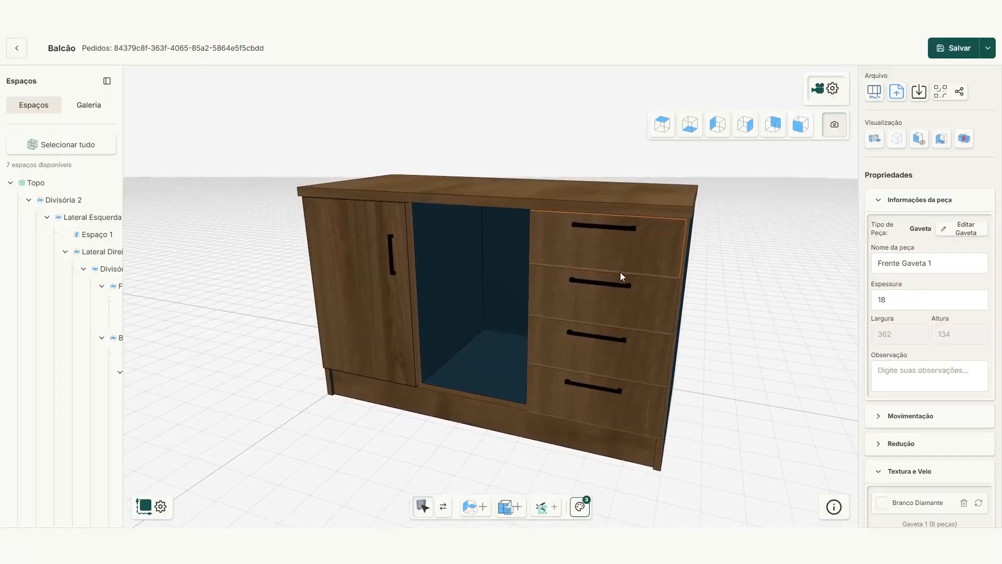
pyautogui.click(958, 48)
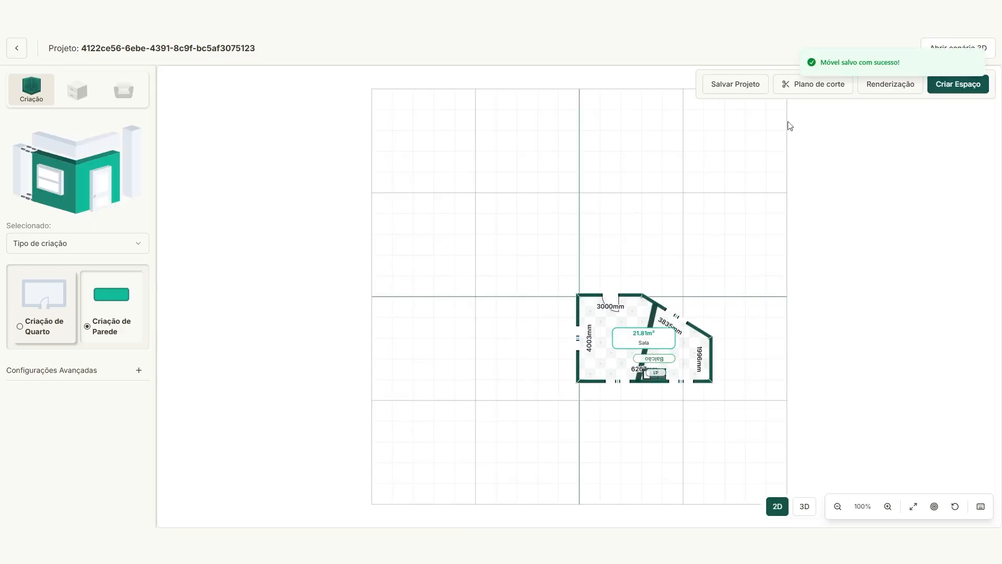
# Step: Export the Balcão cabinet into a new cutting plan and go to the cutting plans list
pyautogui.click(830, 89)
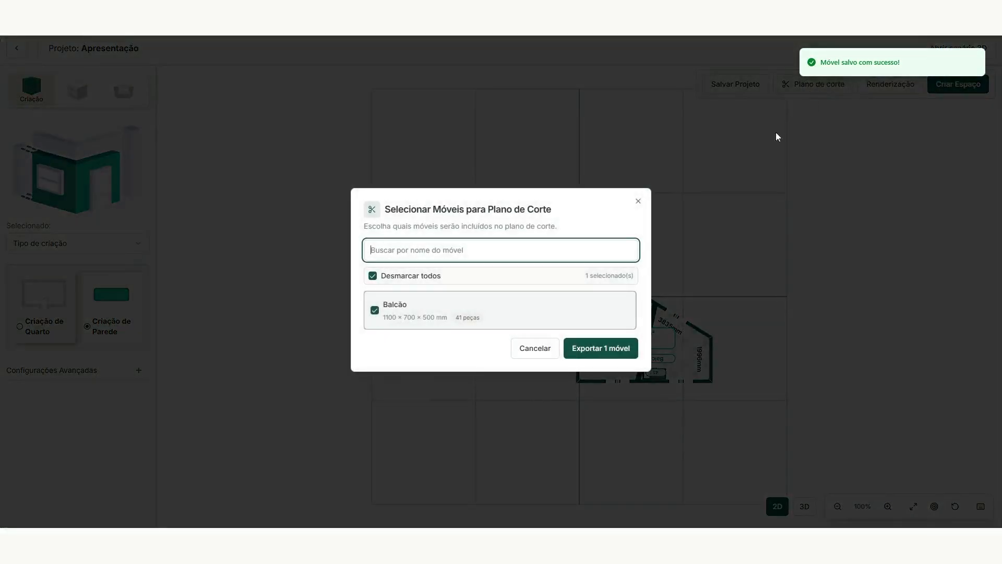
pyautogui.click(609, 348)
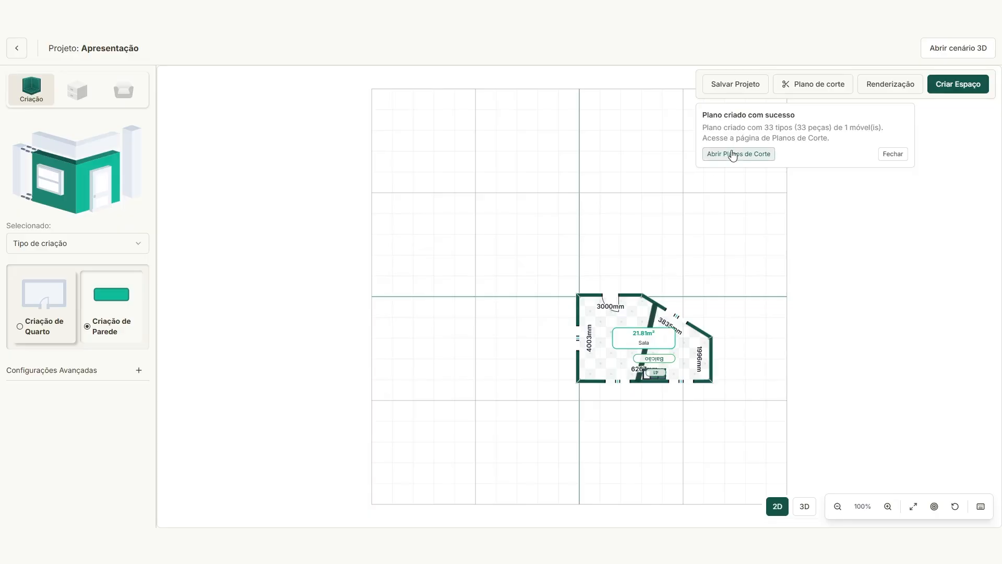
pyautogui.click(732, 154)
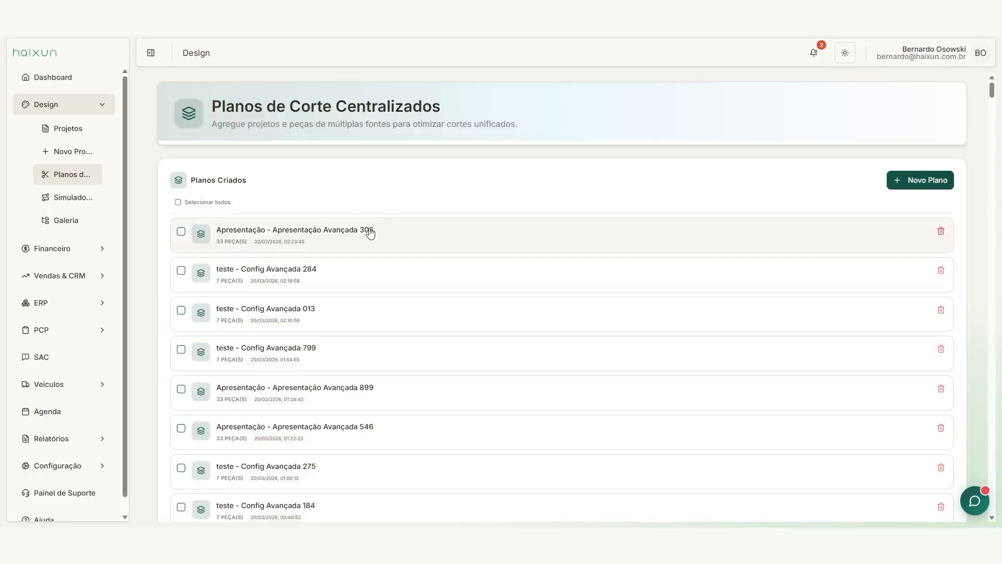
# Step: Recalculate the Apresentação Avançada 306 plan using Otimizar sem sobras, fitting 33 pieces on 6 sheets
pyautogui.click(368, 229)
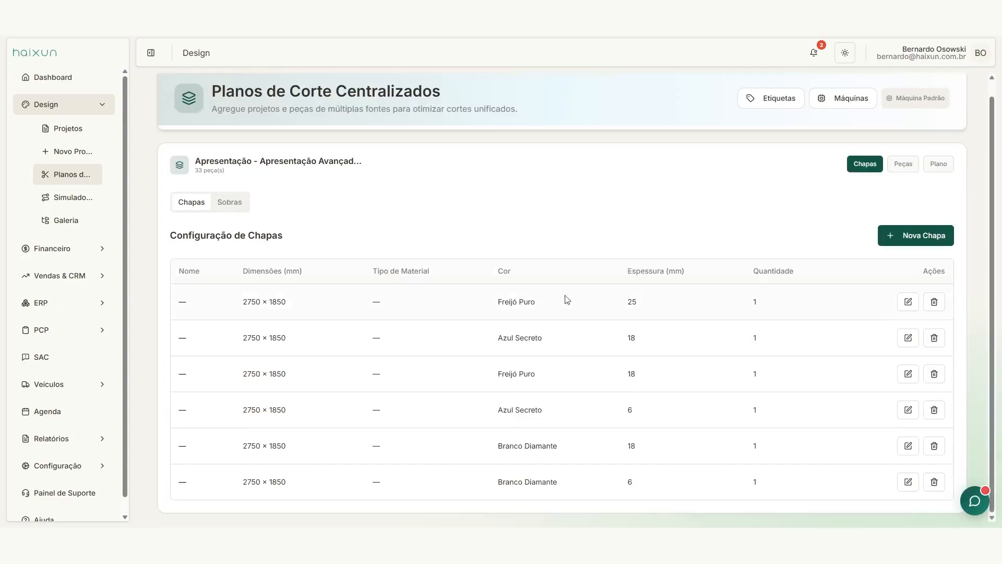
pyautogui.click(934, 184)
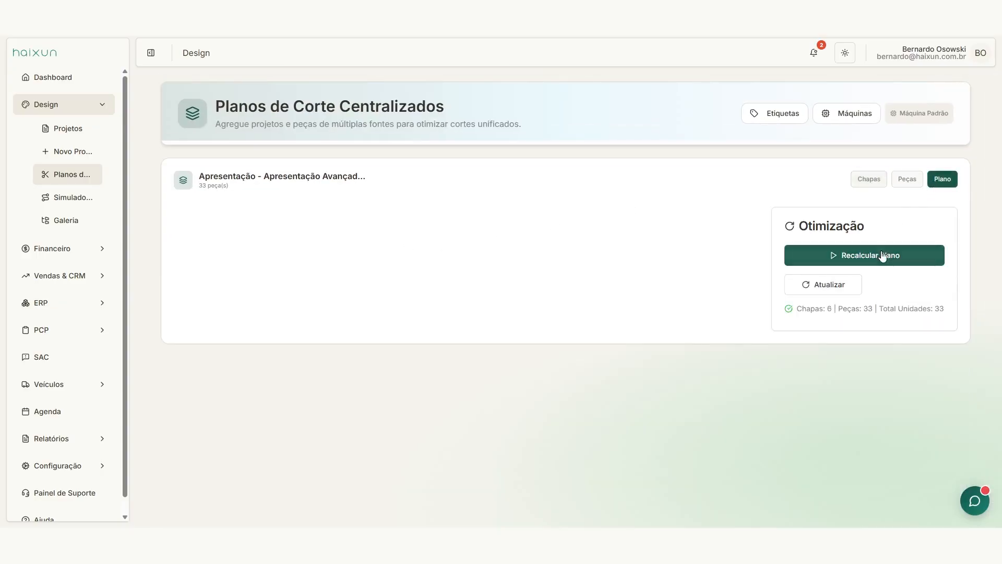
pyautogui.click(876, 255)
pyautogui.click(528, 391)
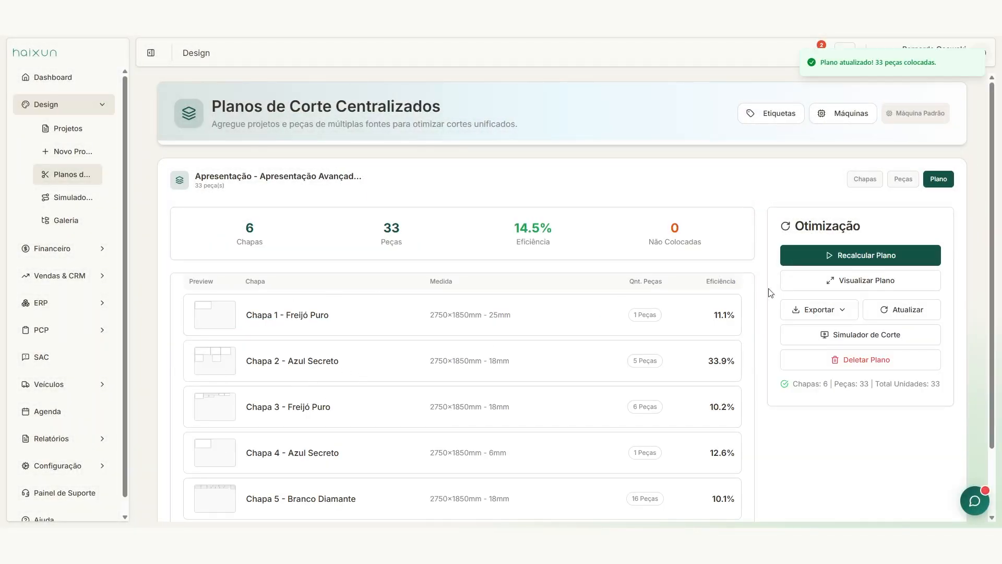
# Step: Review the layouts of Chapa 1 through Chapa 6 in the sheet viewer, then close it
pyautogui.click(824, 284)
pyautogui.click(83, 315)
pyautogui.scroll(-5, 101, 377)
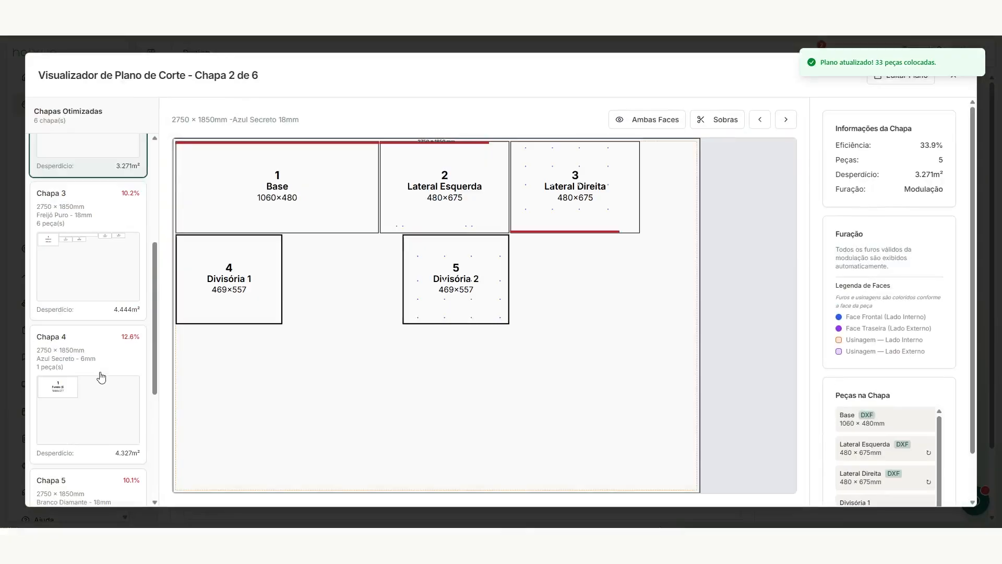
pyautogui.click(102, 377)
pyautogui.scroll(-1, 107, 246)
pyautogui.scroll(-4, 107, 284)
pyautogui.click(108, 306)
pyautogui.click(115, 376)
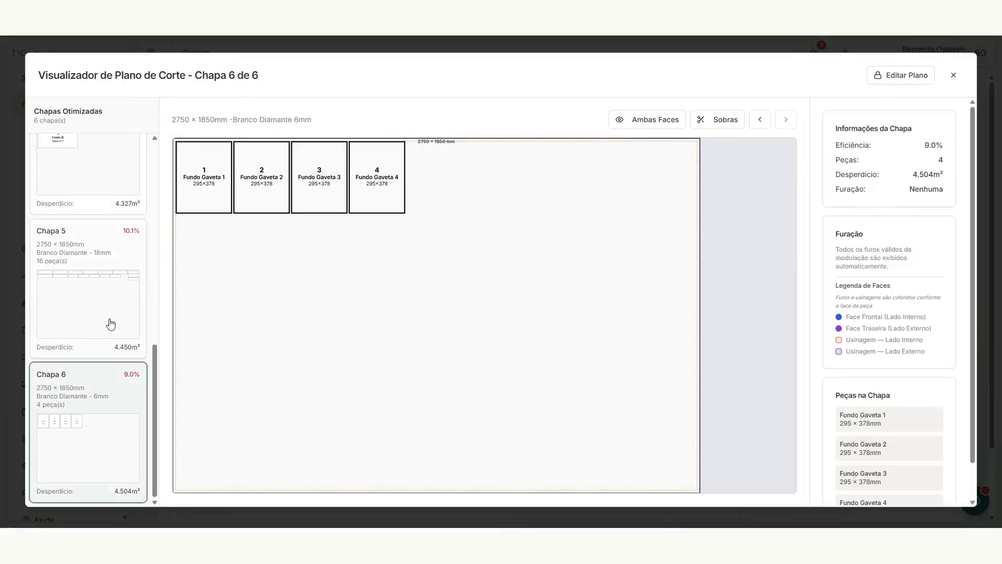
pyautogui.click(111, 324)
pyautogui.scroll(10, 120, 323)
pyautogui.click(108, 262)
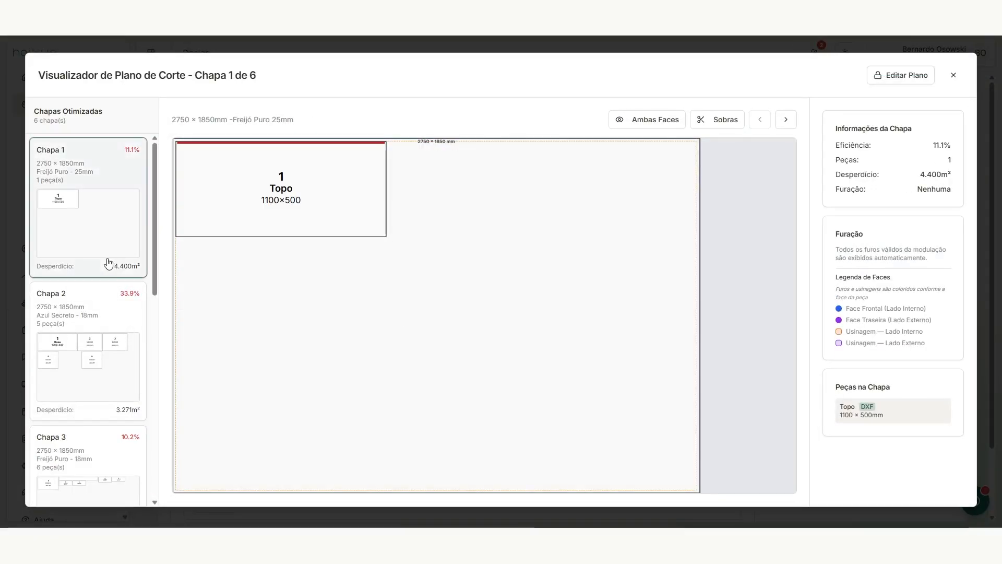
pyautogui.click(952, 77)
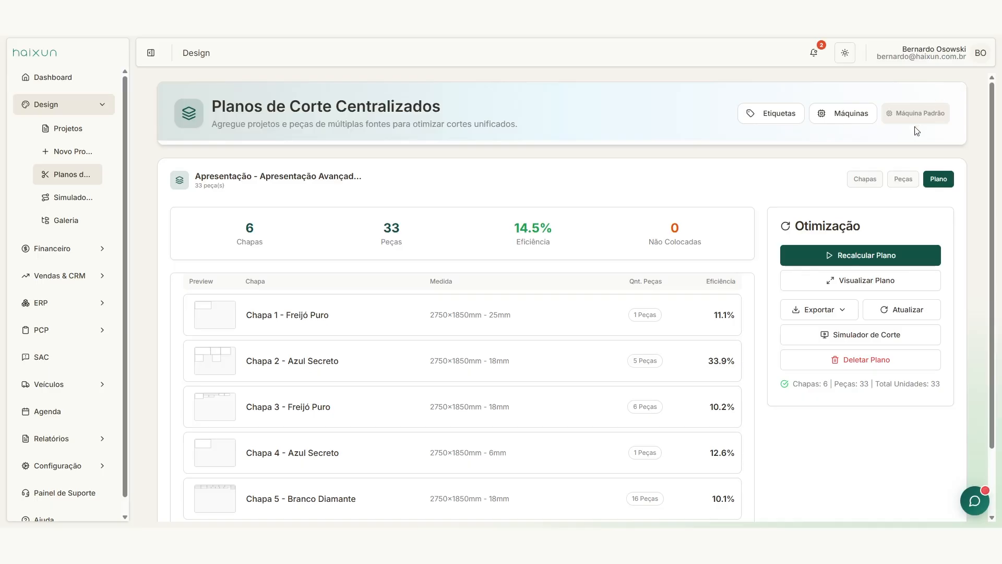
# Step: Open Configuração de Etiquetas and check the thermal printer with custom 80 × 60 mm labels at 203 DPI
pyautogui.click(779, 114)
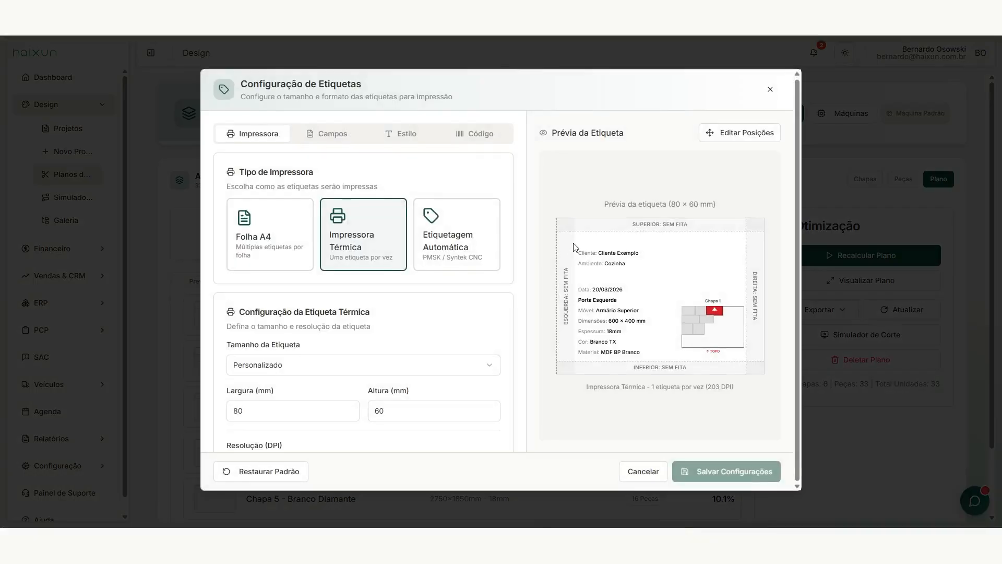
pyautogui.scroll(-3, 504, 261)
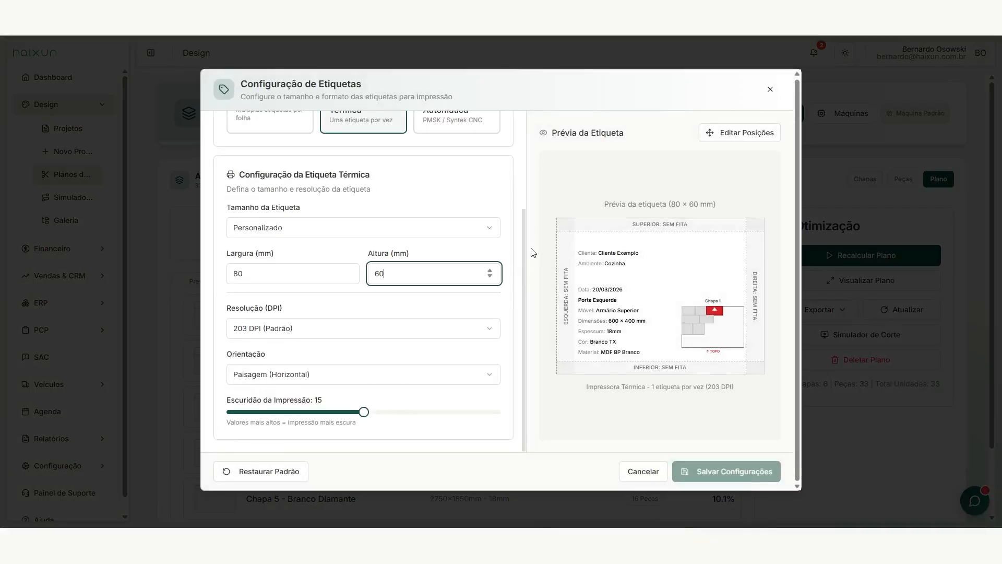
pyautogui.scroll(3, 524, 250)
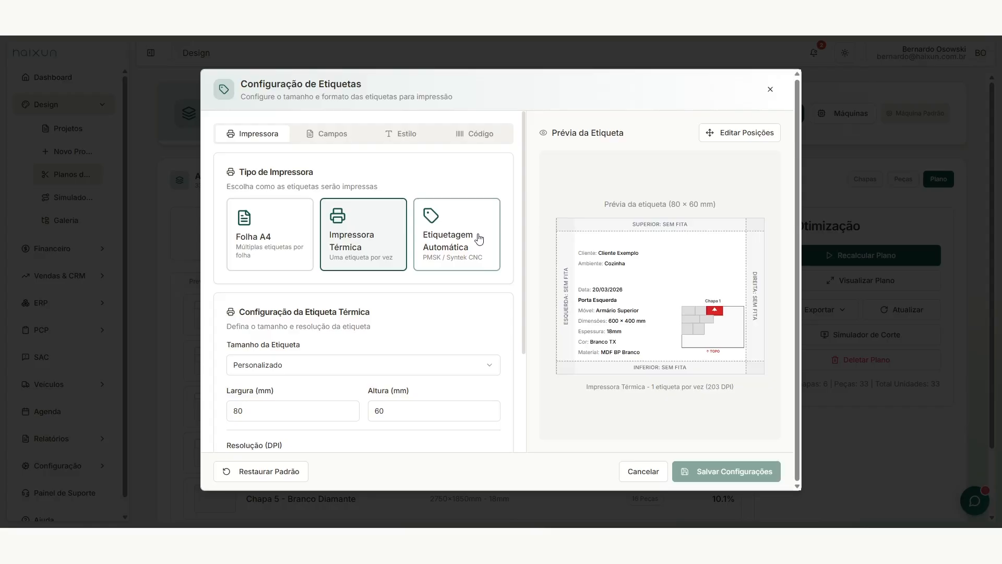
pyautogui.scroll(-3, 501, 219)
pyautogui.moveTo(520, 253); pyautogui.dragTo(522, 254)
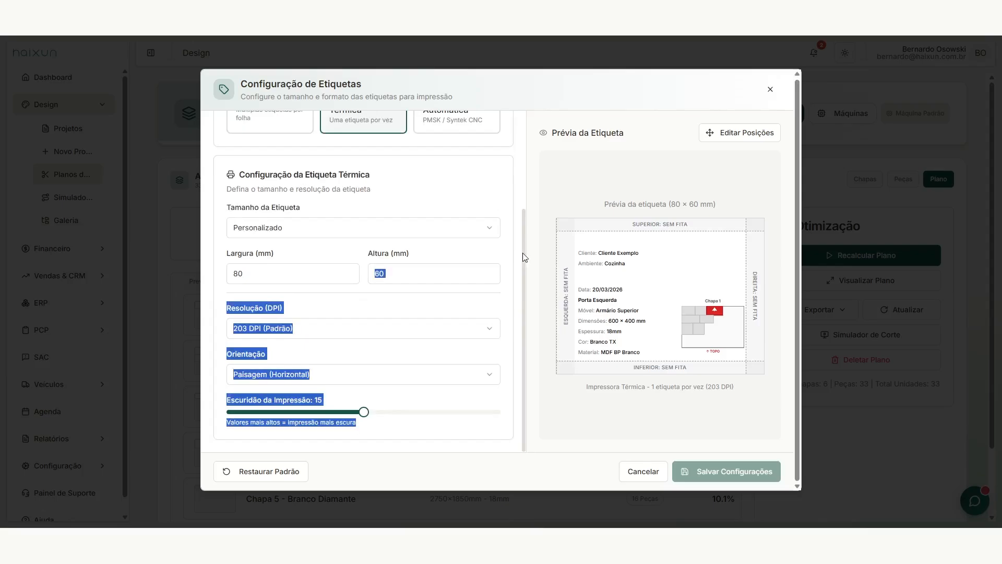
pyautogui.click(517, 242)
pyautogui.scroll(3, 526, 287)
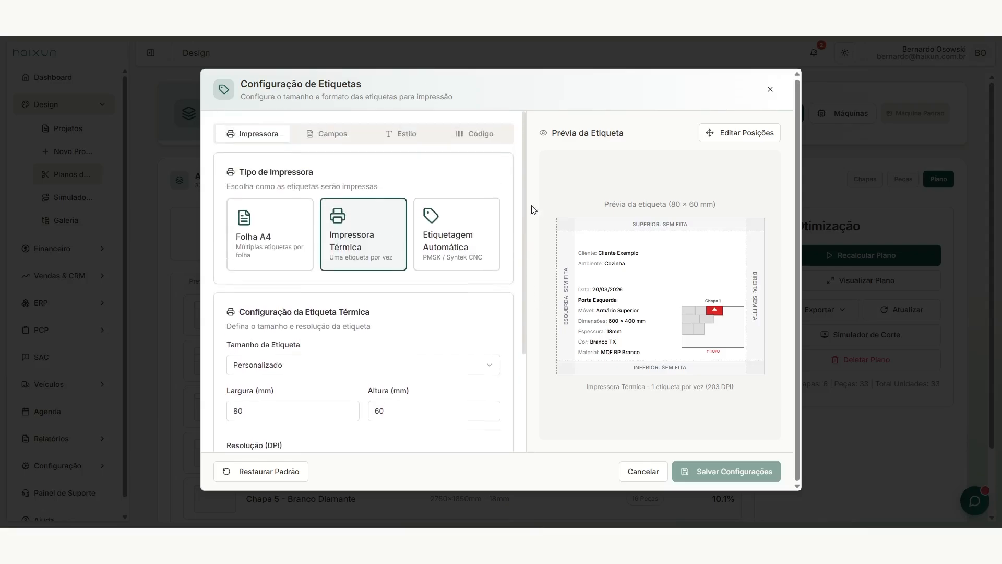
pyautogui.scroll(-3, 336, 295)
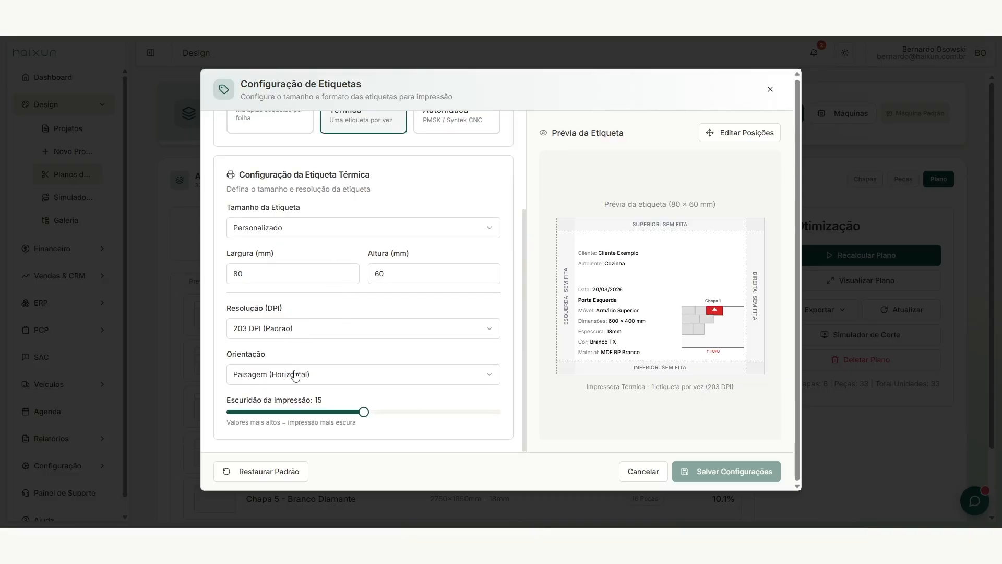
pyautogui.scroll(3, 470, 344)
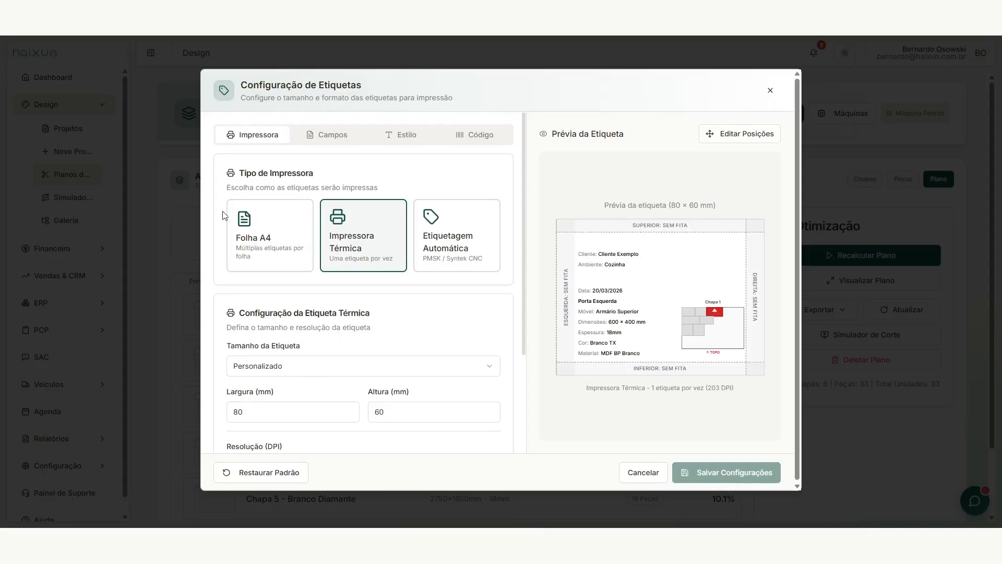
# Step: In Campos, toggle Ambiente and Nome do Móvel, leaving Ordem de Produção switched off
pyautogui.click(321, 135)
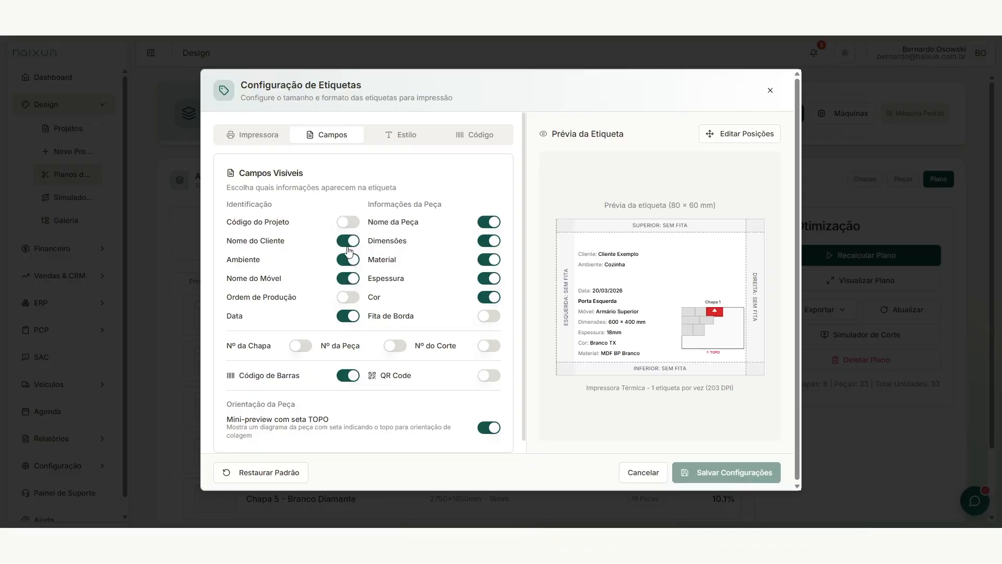
pyautogui.click(351, 268)
pyautogui.click(352, 283)
pyautogui.click(352, 284)
pyautogui.click(353, 299)
pyautogui.click(353, 299)
pyautogui.click(353, 299)
pyautogui.click(354, 299)
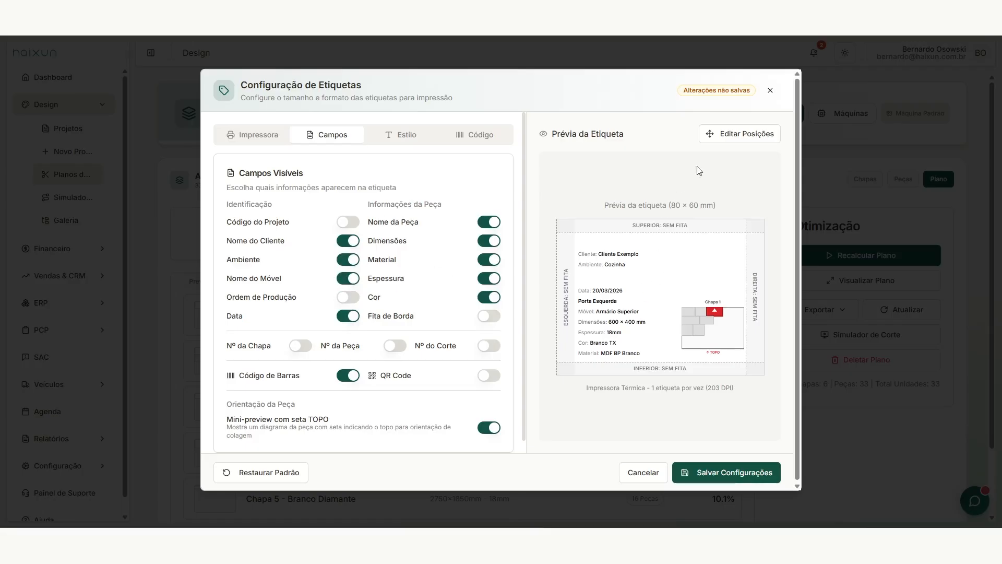
# Step: Enable Editar Posições, move the Cliente field up one 2 mm grid step, and select Cor
pyautogui.click(738, 136)
pyautogui.moveTo(610, 291); pyautogui.dragTo(579, 295)
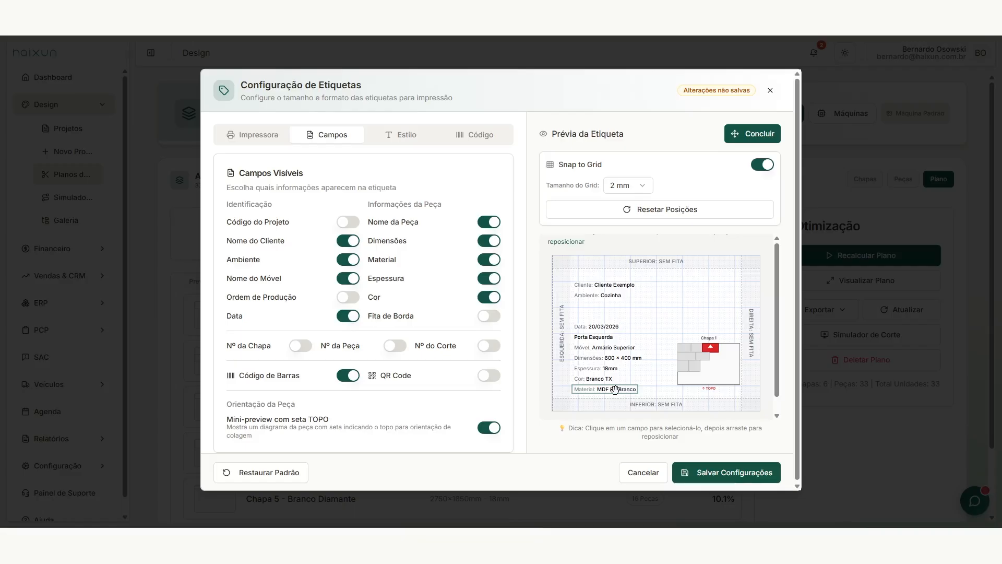
pyautogui.click(585, 376)
# Step: Remove Código de Barras from the label, keeping sheet number and QR code off and the TOPO mini diagram on
pyautogui.scroll(-1, 393, 317)
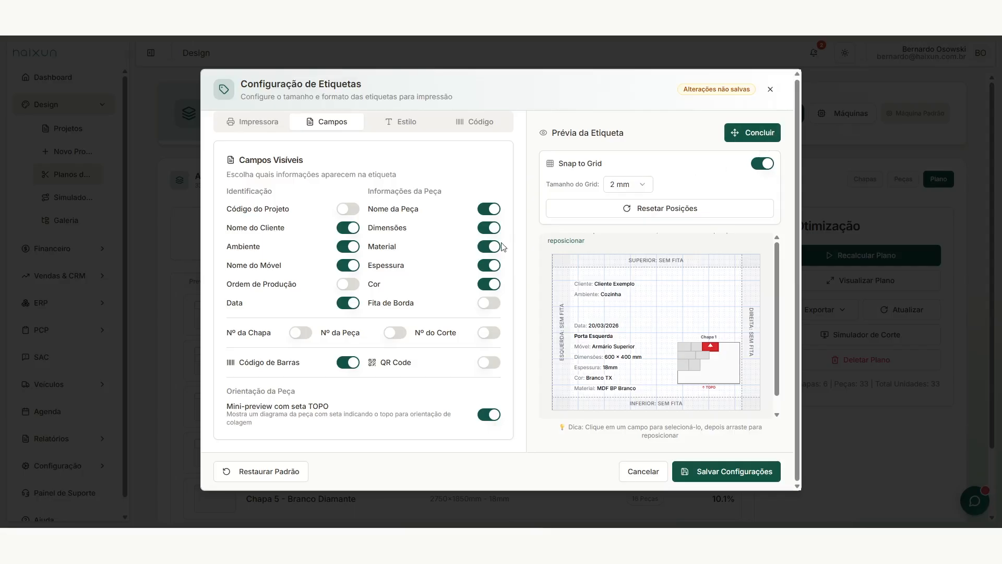
pyautogui.click(305, 336)
pyautogui.click(305, 334)
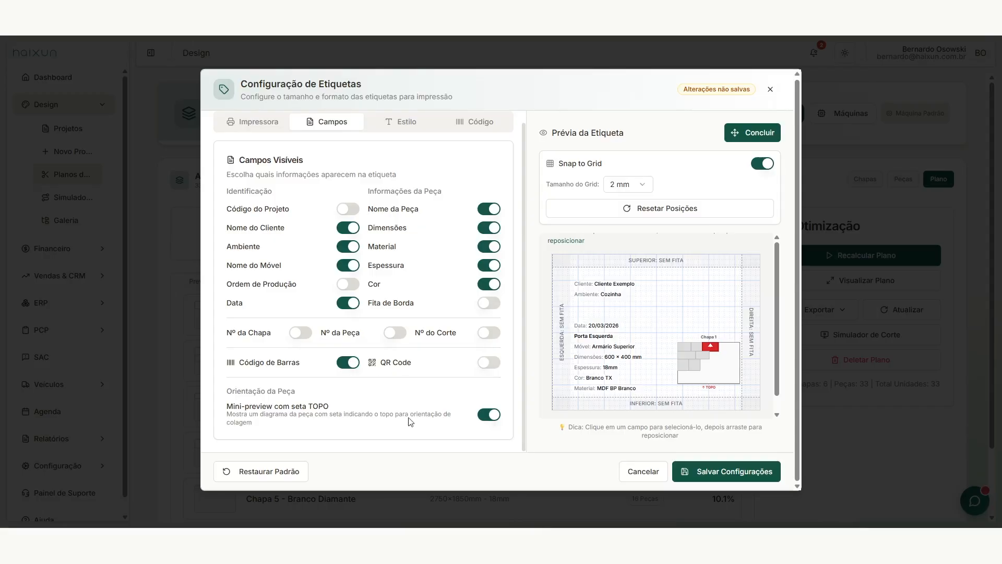
pyautogui.click(351, 364)
pyautogui.click(353, 366)
pyautogui.click(354, 365)
pyautogui.click(484, 364)
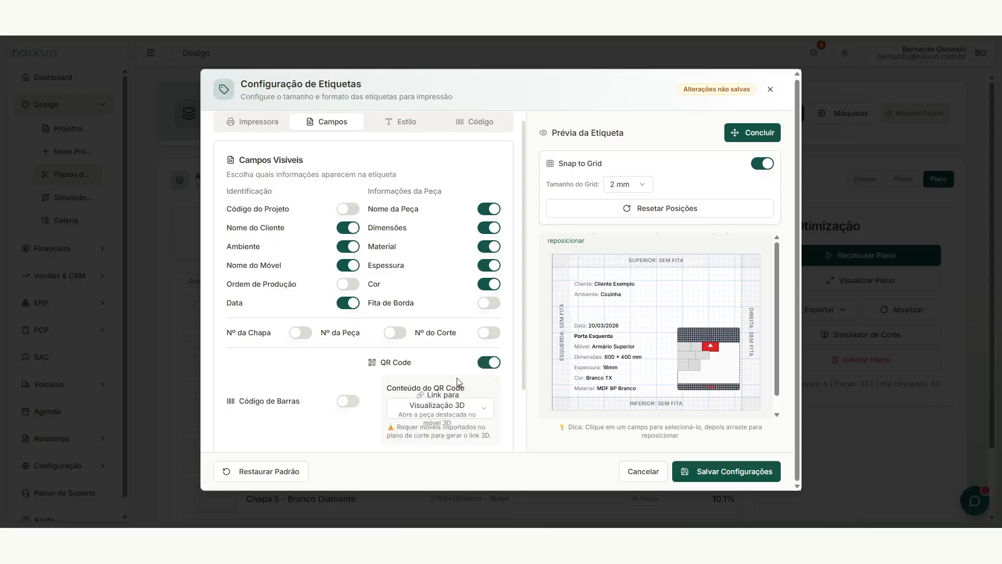
pyautogui.click(493, 365)
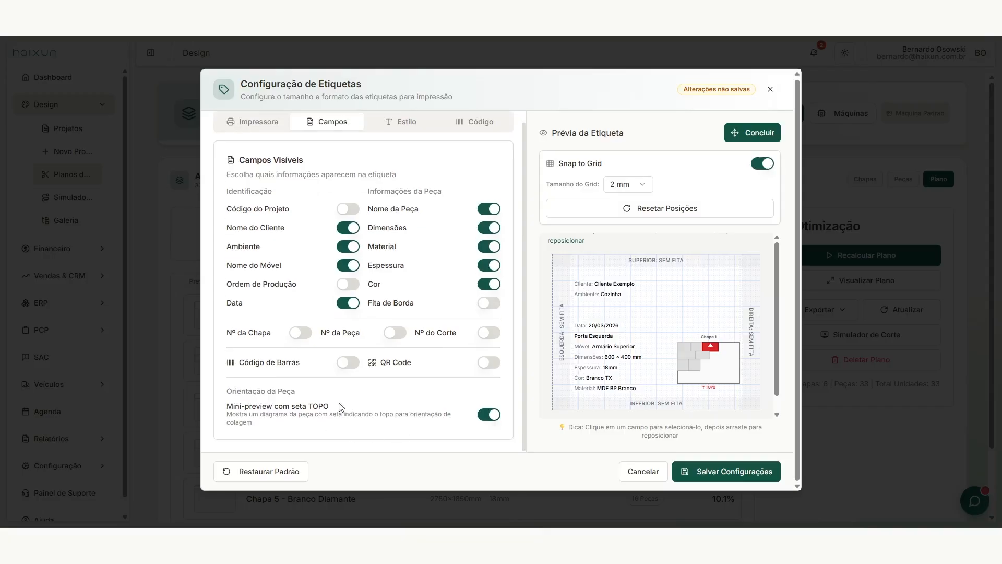
pyautogui.click(489, 416)
pyautogui.click(489, 416)
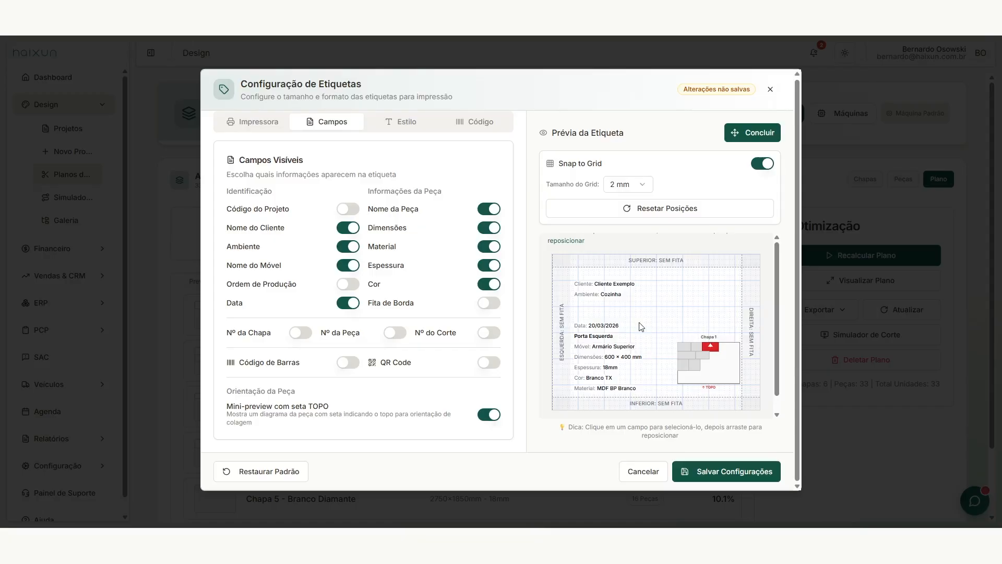
# Step: In Estilo, keep both title size and text size at Médio
pyautogui.click(407, 125)
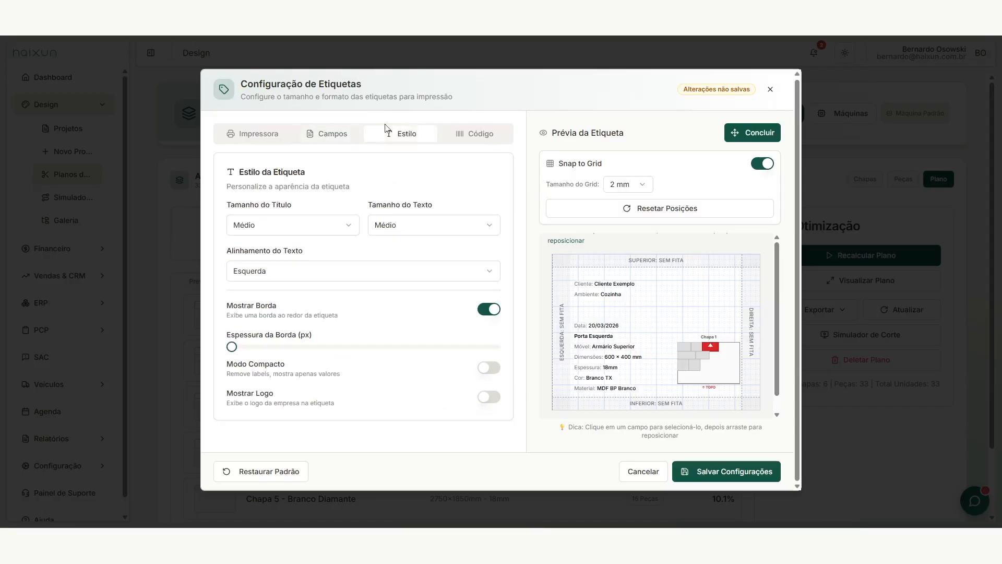
pyautogui.click(274, 226)
pyautogui.click(280, 228)
pyautogui.click(417, 236)
pyautogui.click(437, 230)
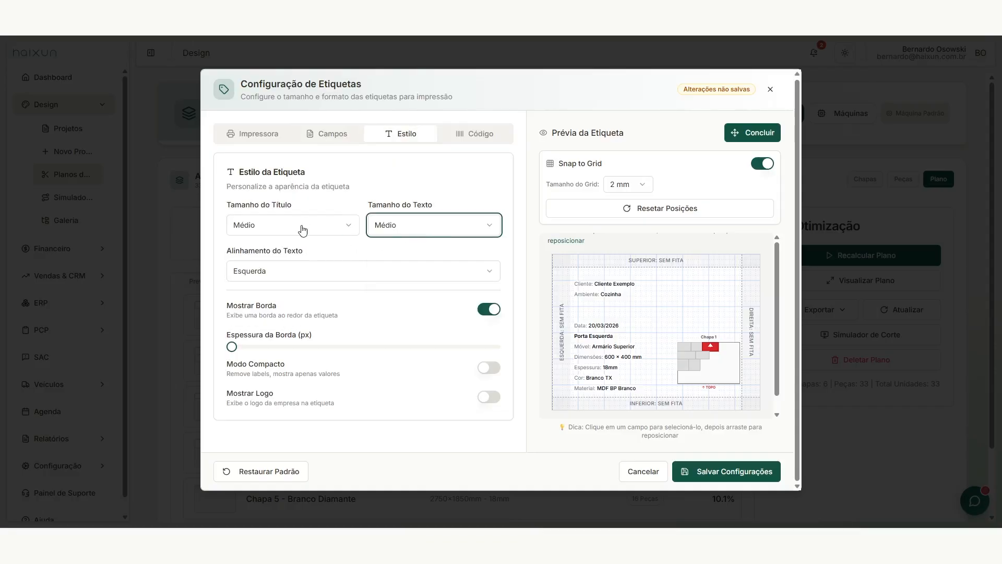
pyautogui.click(280, 229)
pyautogui.click(528, 286)
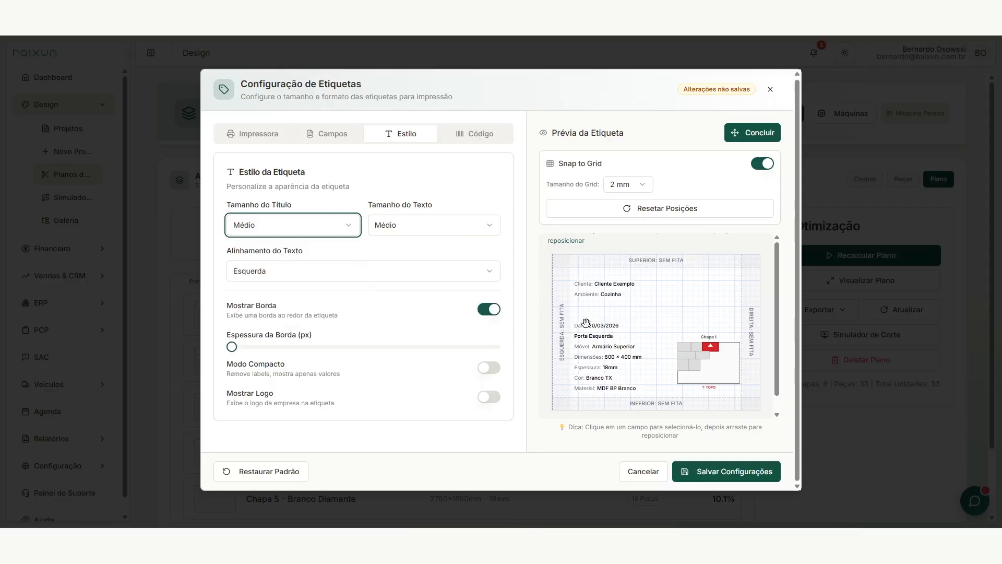
pyautogui.click(415, 231)
pyautogui.click(416, 230)
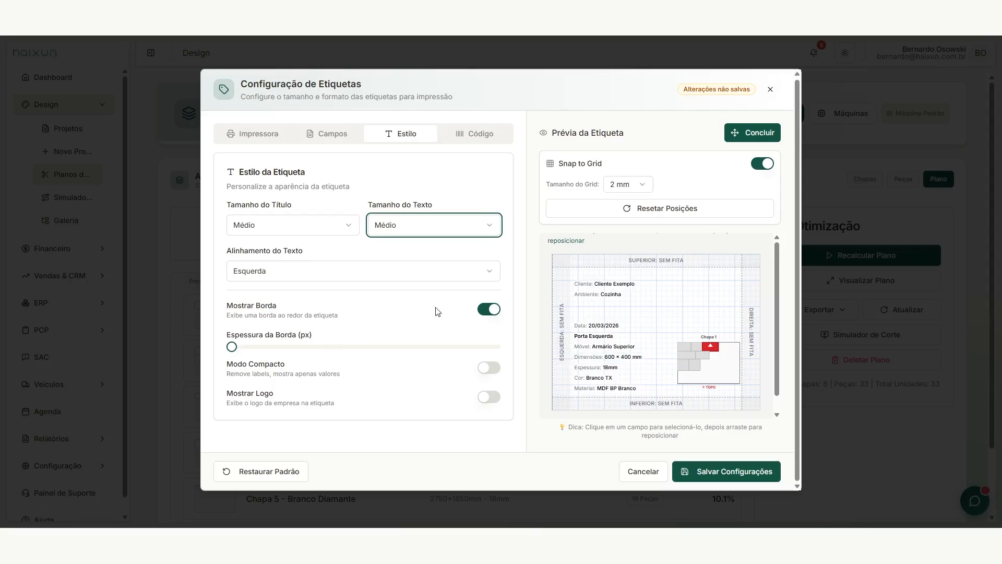
# Step: Switch off Mostrar Borda and bring up the Code 128 barcode settings
pyautogui.click(493, 311)
pyautogui.click(493, 311)
pyautogui.click(489, 310)
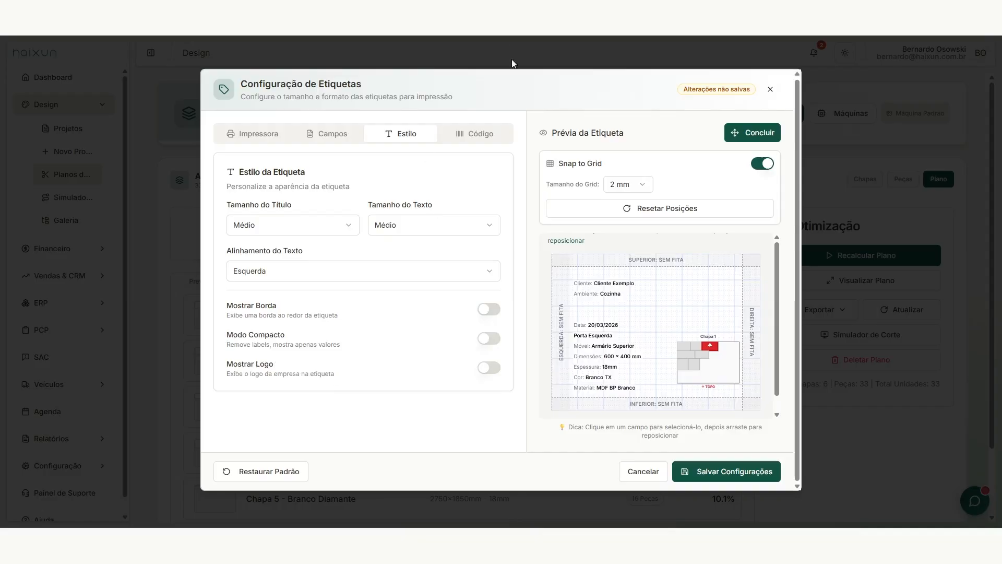
pyautogui.click(479, 135)
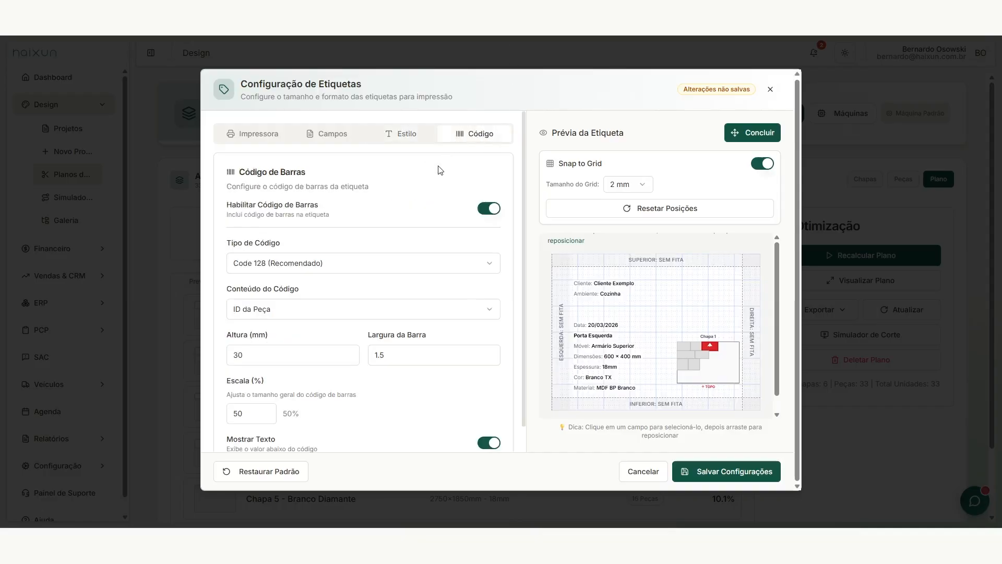
pyautogui.scroll(-1, 425, 183)
pyautogui.click(368, 234)
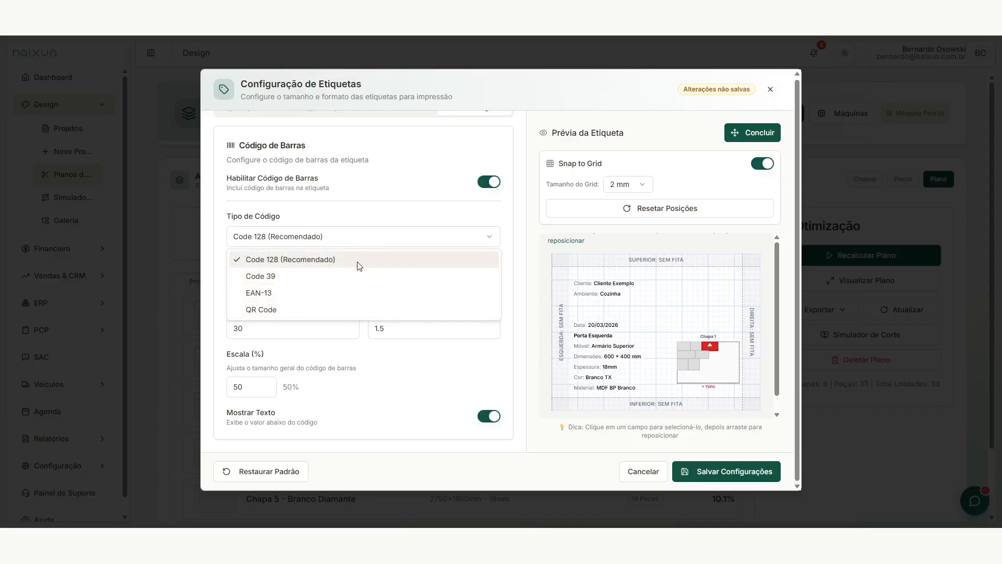
pyautogui.click(353, 236)
pyautogui.click(279, 280)
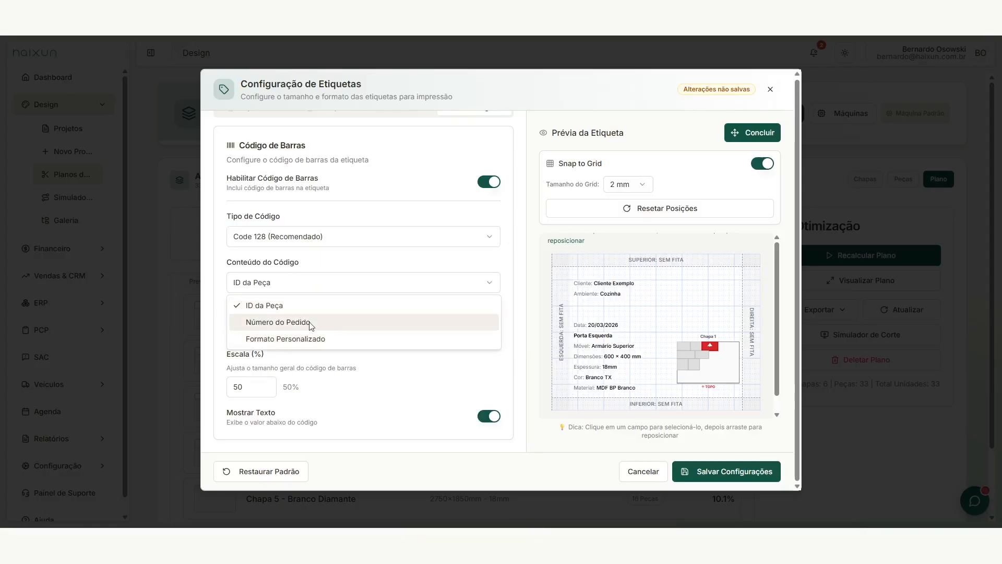
pyautogui.click(297, 306)
pyautogui.click(320, 287)
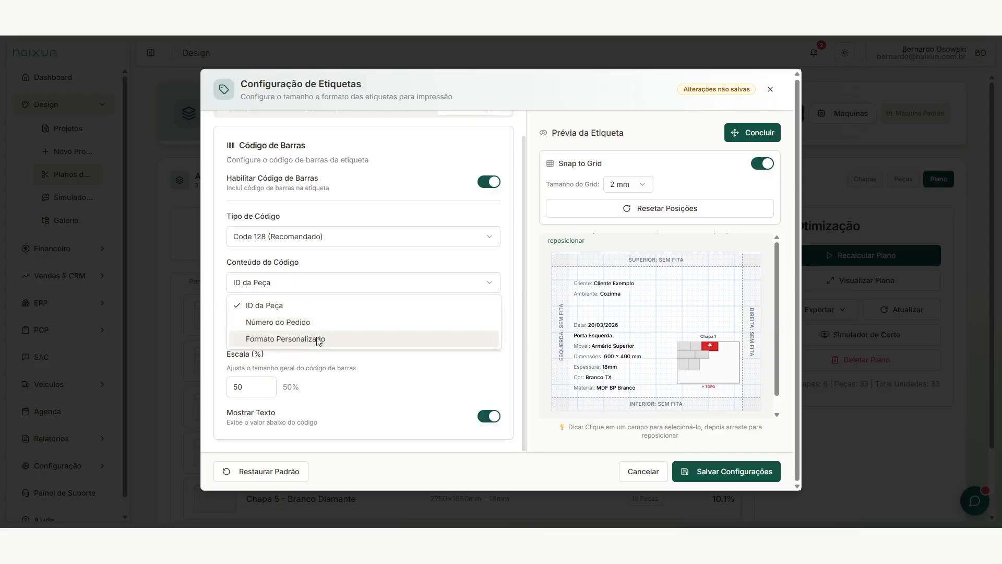
pyautogui.click(336, 280)
pyautogui.doubleClick(293, 326)
pyautogui.doubleClick(459, 329)
pyautogui.click(378, 362)
pyautogui.moveTo(252, 387); pyautogui.dragTo(209, 374)
pyautogui.click(299, 362)
pyautogui.moveTo(254, 328); pyautogui.dragTo(198, 320)
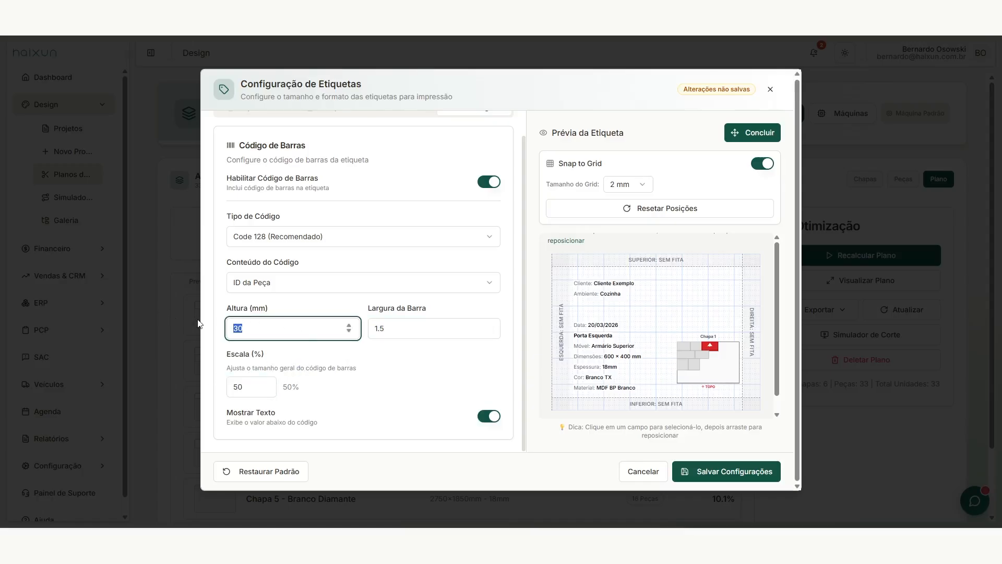
pyautogui.moveTo(398, 329); pyautogui.dragTo(331, 320)
pyautogui.click(284, 369)
pyautogui.moveTo(238, 387); pyautogui.dragTo(187, 379)
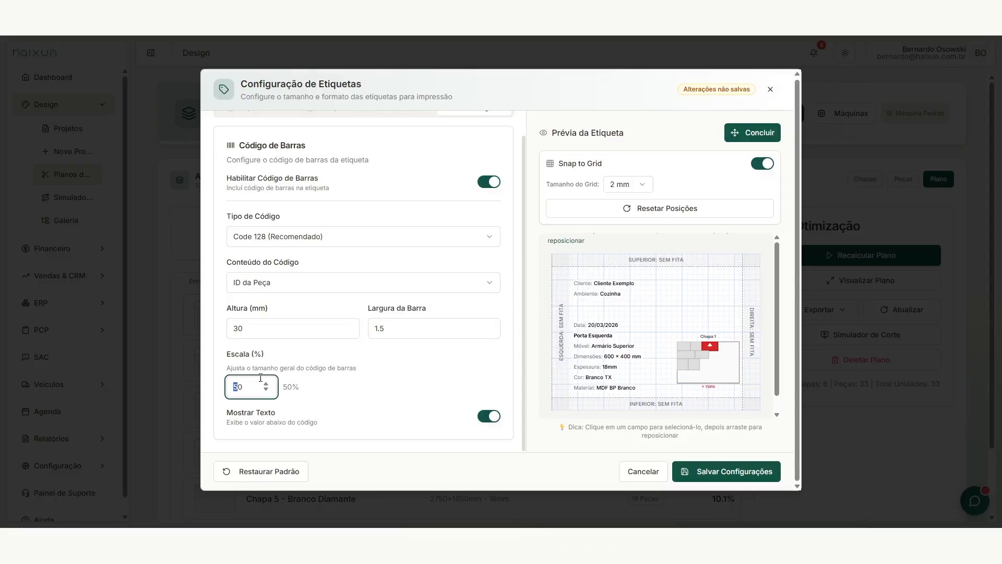
pyautogui.click(274, 367)
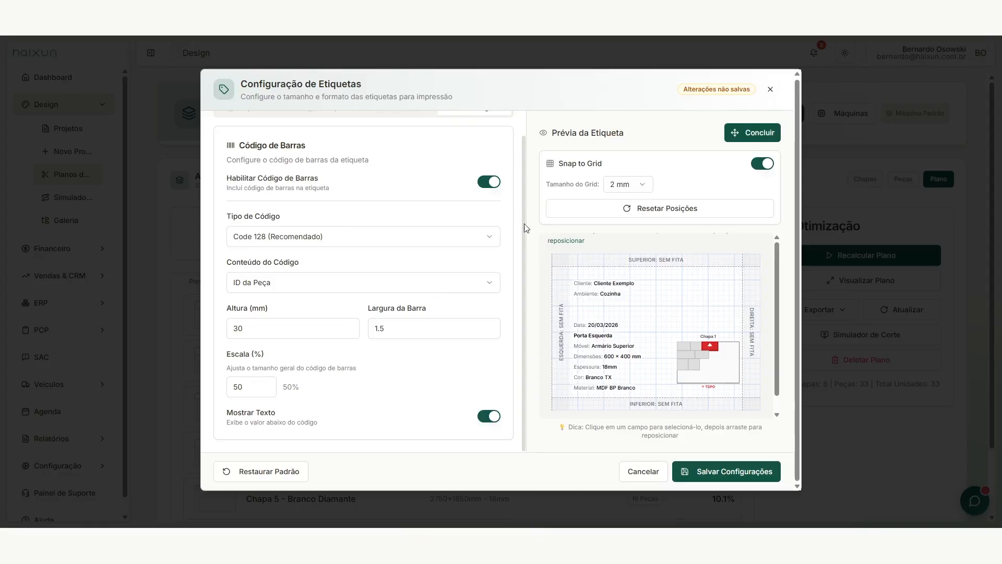
pyautogui.scroll(1, 480, 225)
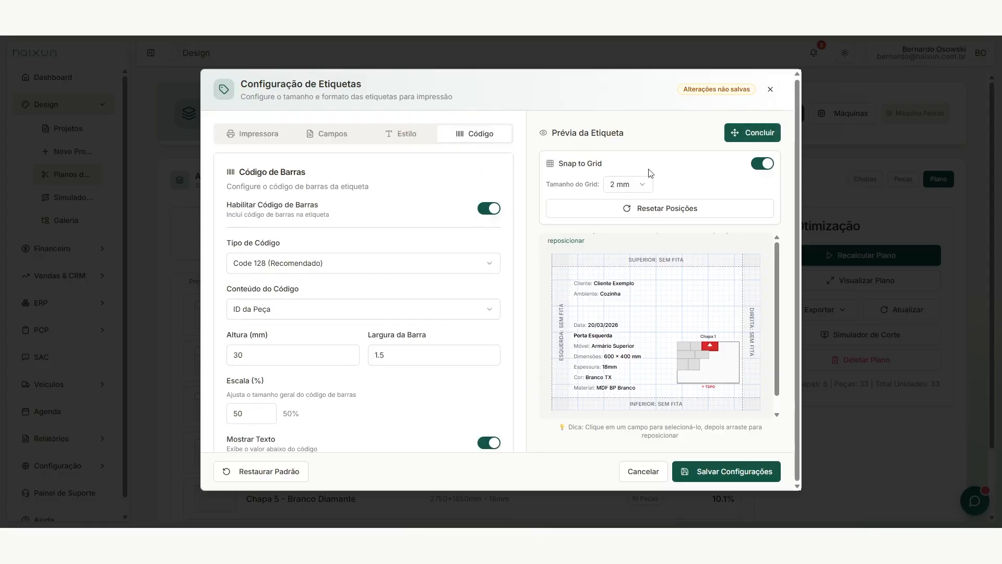
# Step: Finish editing positions, save the label and barcode configuration, and close the dialog
pyautogui.click(732, 133)
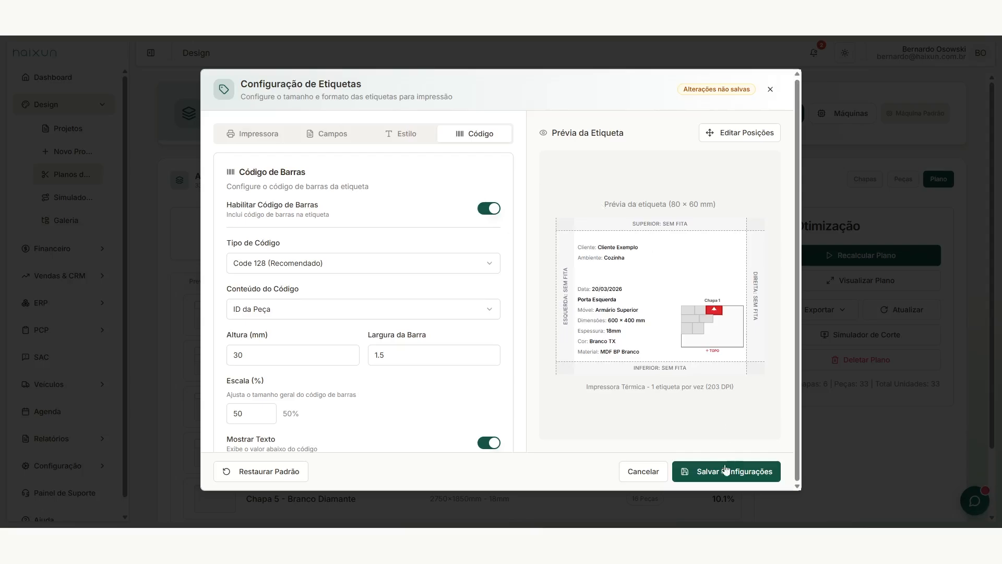
pyautogui.click(691, 471)
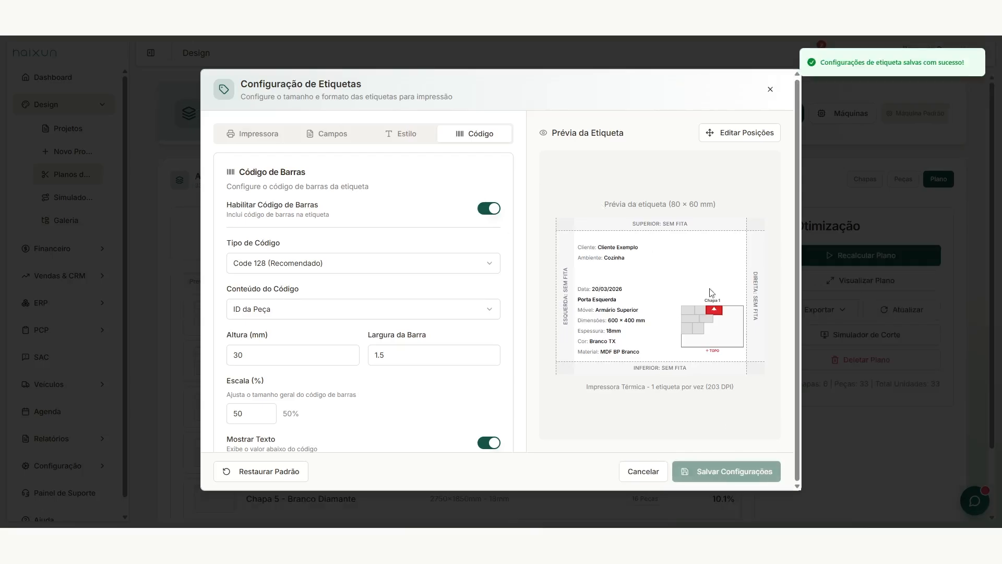
pyautogui.click(771, 89)
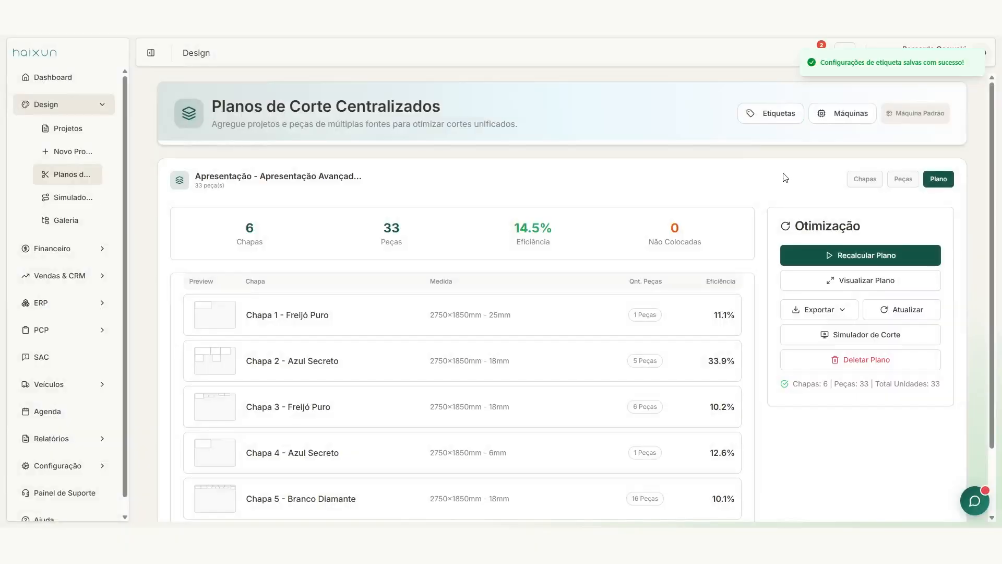
# Step: Export Etiquetas Térmica (Imprimir) and dismiss printing to keep the 33-page labels PDF open
pyautogui.click(821, 309)
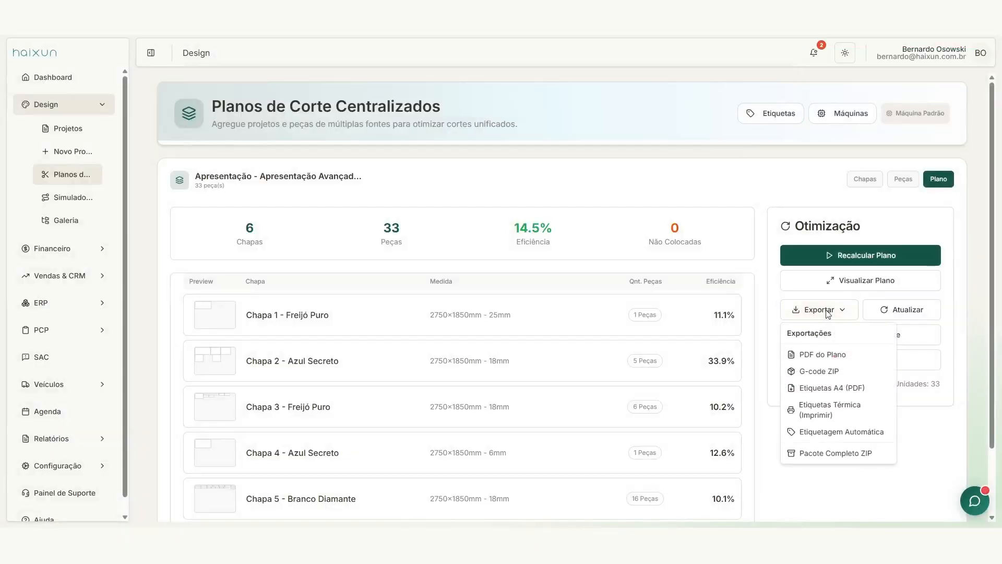
pyautogui.click(834, 408)
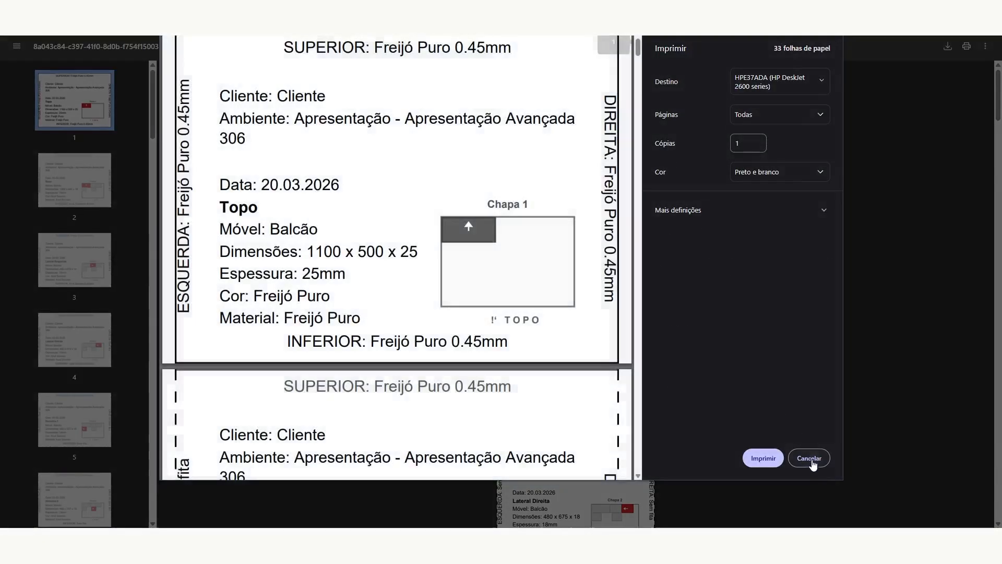
pyautogui.click(810, 458)
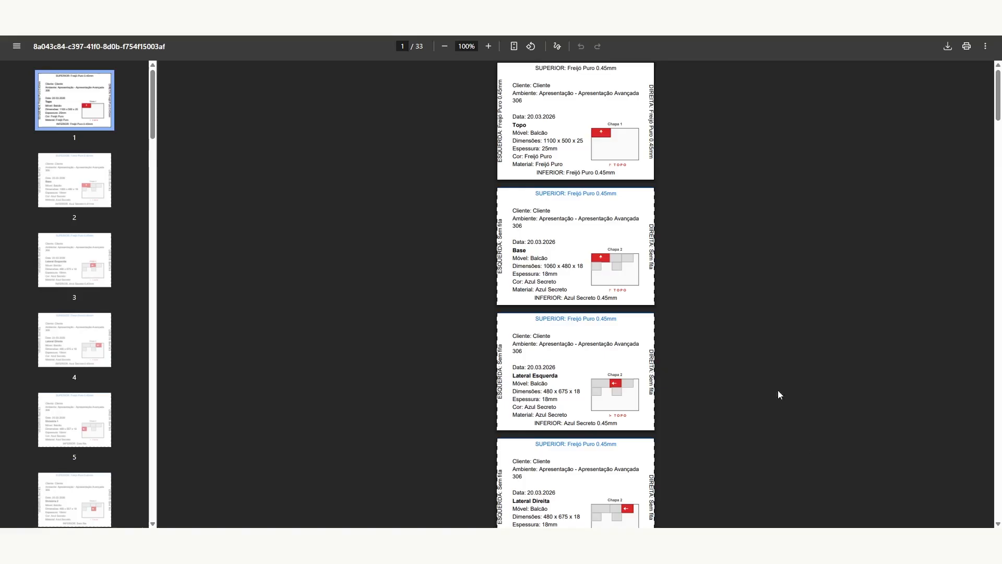
# Step: Zoom label 1 to 244% and inspect its ESQUERDA/DIREITA banding, dimensions, 25mm thickness and Freijó Puro material
pyautogui.keyDown('ctrl'); pyautogui.scroll(5, 595, 175); pyautogui.keyUp('ctrl')
pyautogui.scroll(4, 596, 175)
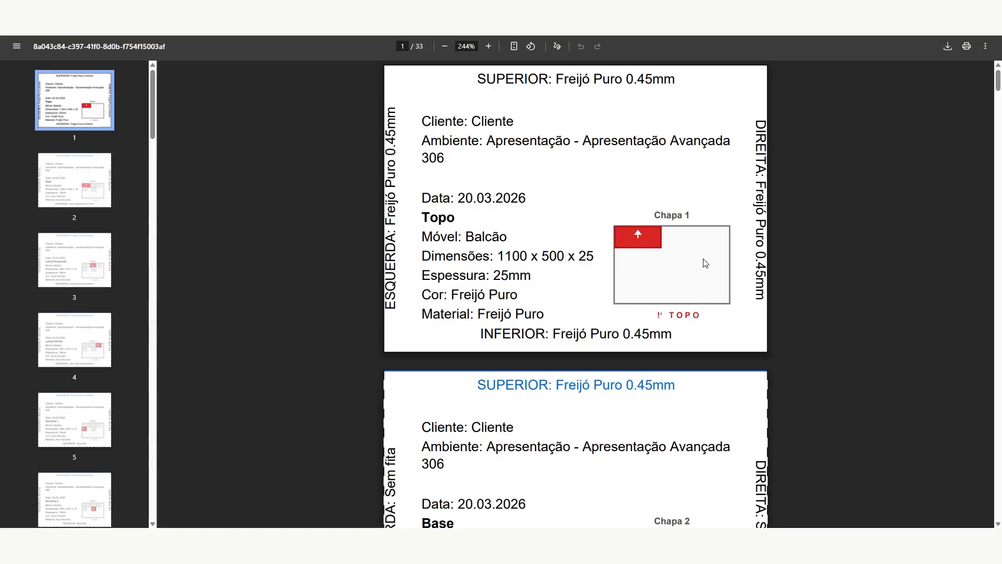
pyautogui.moveTo(395, 117); pyautogui.dragTo(390, 296)
pyautogui.click(396, 293)
pyautogui.moveTo(760, 121); pyautogui.dragTo(758, 290)
pyautogui.click(677, 245)
pyautogui.moveTo(494, 279)
pyautogui.mouseDown()
pyautogui.moveTo(548, 274)
pyautogui.moveTo(498, 275)
pyautogui.mouseUp()
pyautogui.click(543, 274)
pyautogui.click(515, 277)
pyautogui.moveTo(478, 312); pyautogui.dragTo(545, 314)
pyautogui.click(529, 301)
# Step: Check the ESQUERDA, SUPERIOR and Ambiente text and Chapa 1 diagram, then scroll to page 2
pyautogui.moveTo(392, 290); pyautogui.dragTo(392, 313)
pyautogui.moveTo(391, 294); pyautogui.dragTo(391, 99)
pyautogui.moveTo(476, 80); pyautogui.dragTo(761, 164)
pyautogui.click(757, 107)
pyautogui.moveTo(667, 315); pyautogui.dragTo(495, 333)
pyautogui.click(618, 288)
pyautogui.moveTo(516, 142); pyautogui.dragTo(618, 142)
pyautogui.click(622, 154)
pyautogui.moveTo(476, 318); pyautogui.dragTo(560, 331)
pyautogui.click(538, 301)
pyautogui.scroll(-2, 549, 279)
pyautogui.scroll(2, 550, 280)
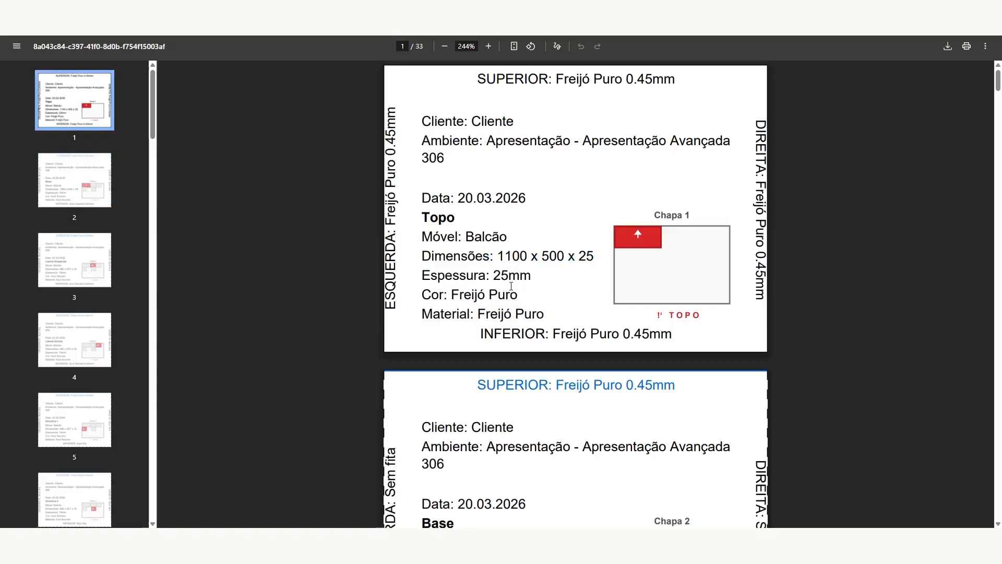
pyautogui.scroll(-4, 510, 286)
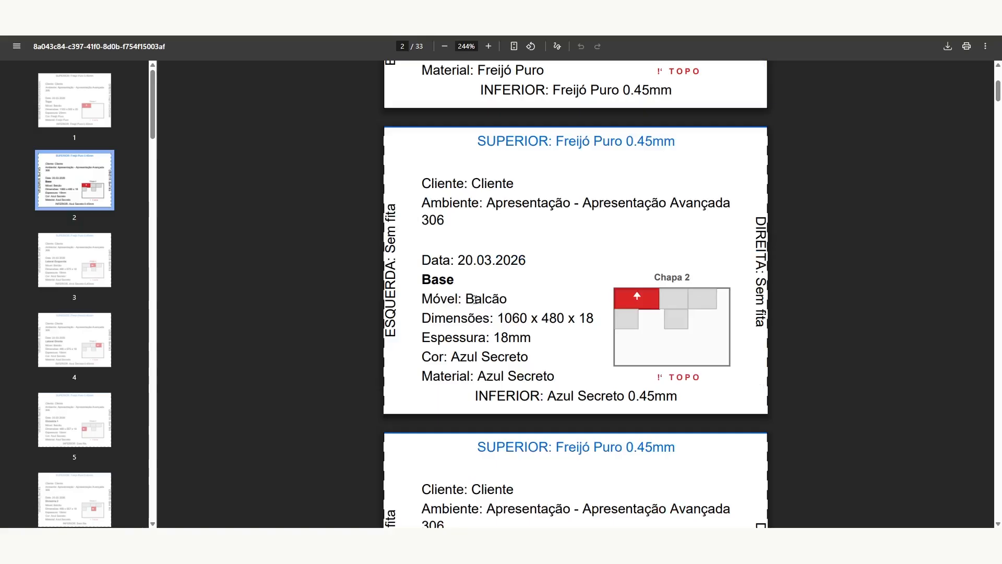
pyautogui.moveTo(506, 297); pyautogui.dragTo(501, 354)
pyautogui.click(465, 279)
pyautogui.click(500, 351)
pyautogui.moveTo(492, 391); pyautogui.dragTo(656, 396)
pyautogui.click(660, 397)
pyautogui.moveTo(476, 141); pyautogui.dragTo(705, 148)
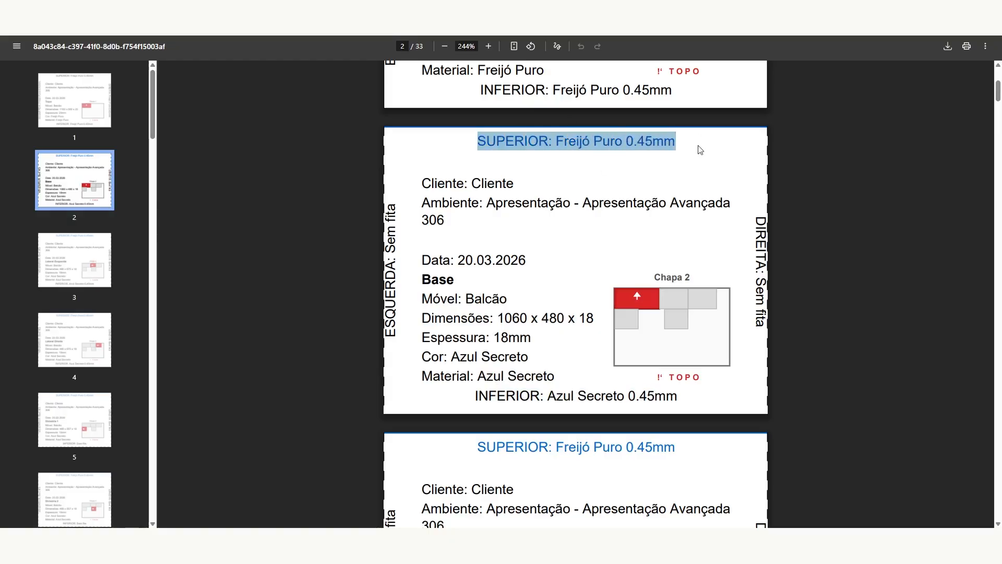
pyautogui.click(661, 148)
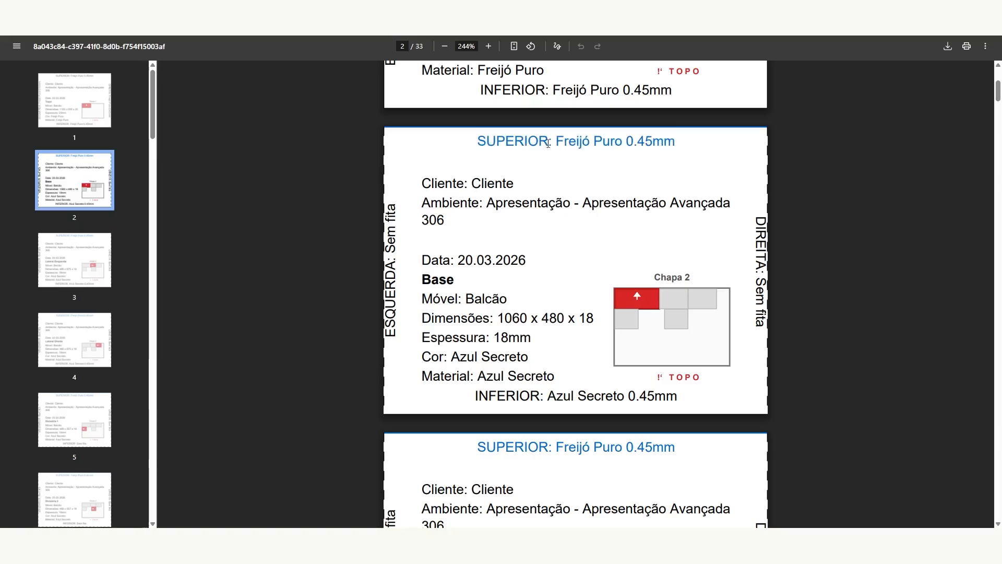
pyautogui.moveTo(467, 145)
pyautogui.mouseDown()
pyautogui.moveTo(706, 148)
pyautogui.moveTo(468, 131)
pyautogui.mouseUp()
pyautogui.click(710, 152)
pyautogui.click(498, 140)
pyautogui.moveTo(472, 395); pyautogui.dragTo(506, 403)
pyautogui.click(712, 405)
pyautogui.click(469, 396)
pyautogui.click(667, 403)
pyautogui.click(588, 172)
pyautogui.moveTo(556, 139); pyautogui.dragTo(693, 146)
pyautogui.click(615, 138)
pyautogui.moveTo(627, 140); pyautogui.dragTo(676, 142)
# Step: Scroll down through the Balcão labels on pages 3 to 15
pyautogui.click(612, 299)
pyautogui.scroll(-2, 612, 299)
pyautogui.scroll(4, 542, 291)
pyautogui.scroll(-4, 524, 239)
pyautogui.scroll(-2, 524, 239)
pyautogui.scroll(2, 667, 320)
pyautogui.scroll(3, 694, 342)
pyautogui.scroll(-3, 696, 382)
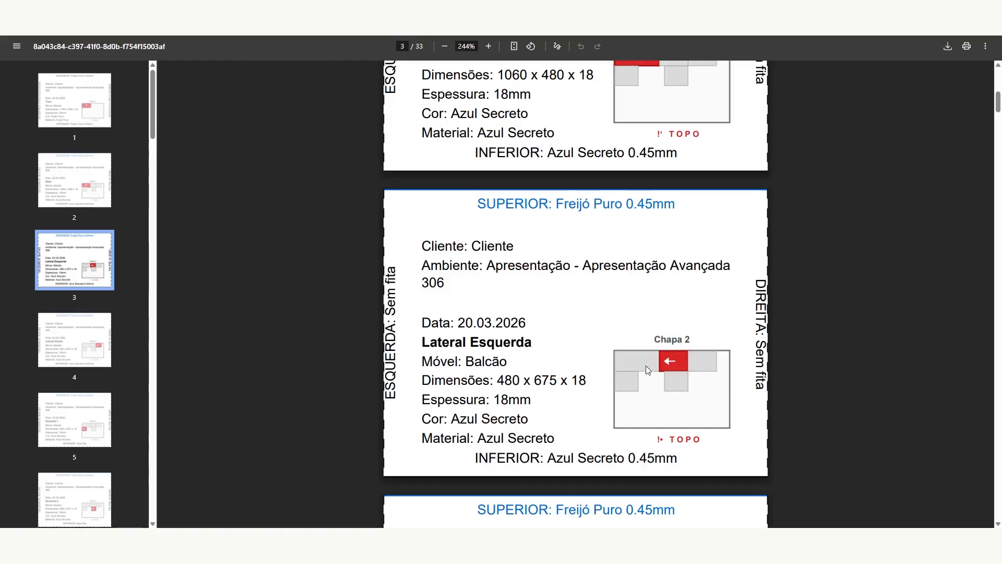
pyautogui.scroll(-9, 673, 371)
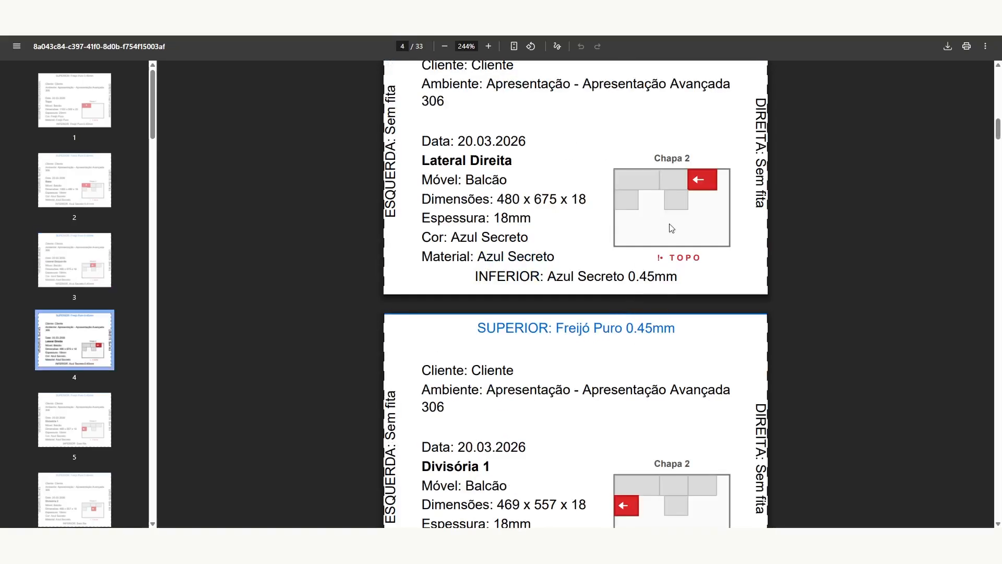
pyautogui.scroll(-2, 671, 227)
pyautogui.scroll(-15, 720, 358)
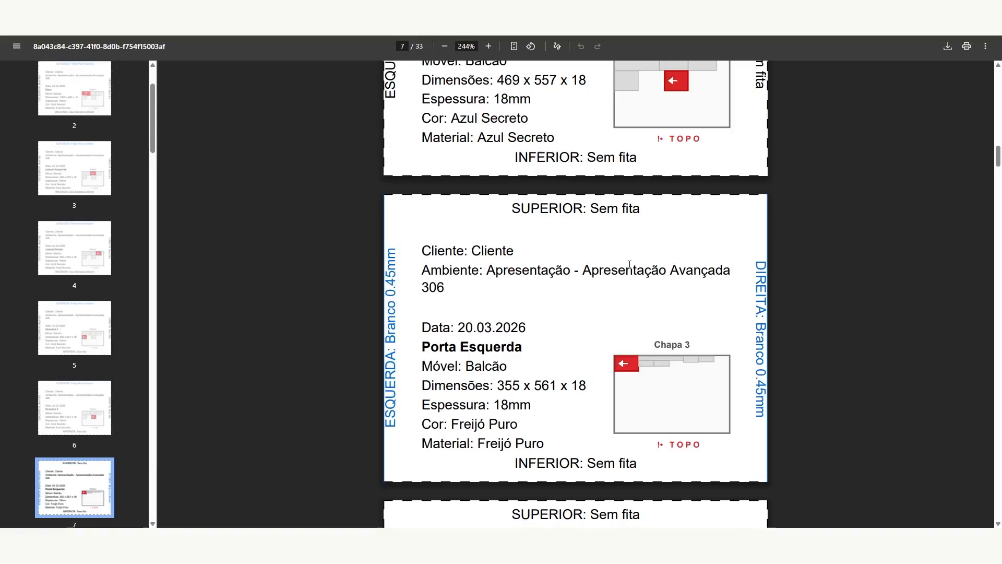
pyautogui.scroll(-10, 574, 284)
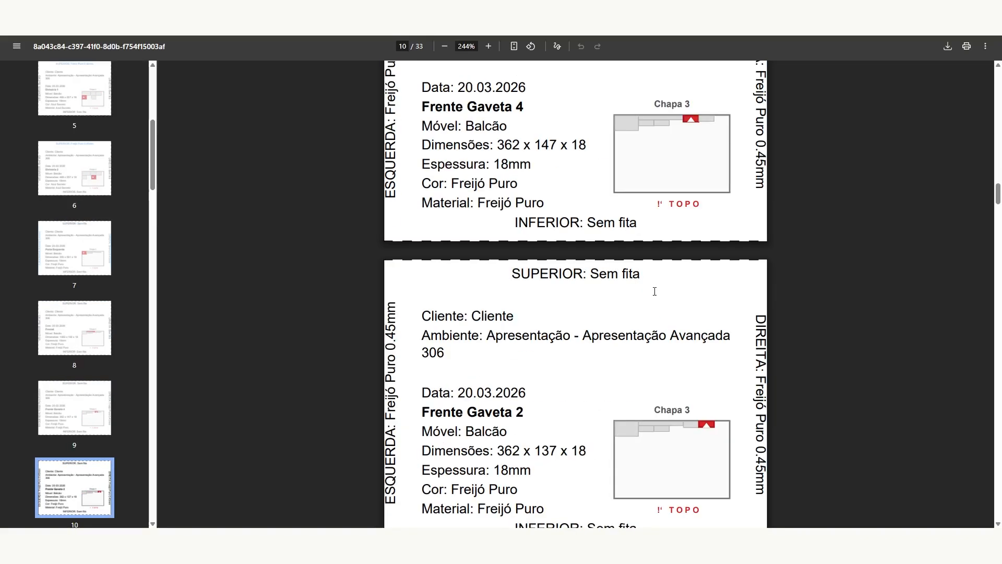
# Step: Scroll back up to label 1 (Balcão Topo) and return to the haixun cutting plans tab
pyautogui.scroll(8, 654, 291)
pyautogui.scroll(-2, 559, 222)
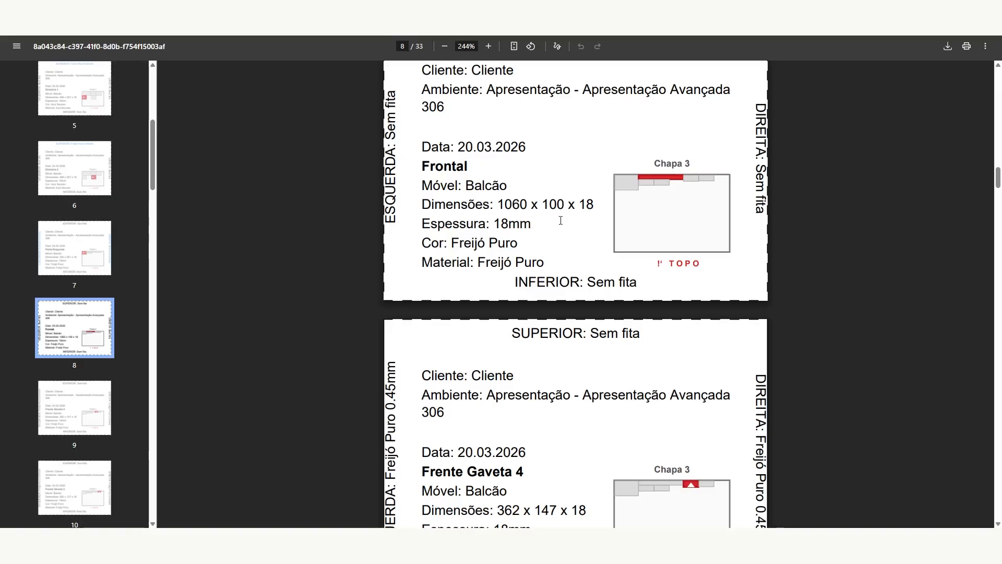
pyautogui.scroll(-4, 558, 222)
pyautogui.scroll(2, 617, 246)
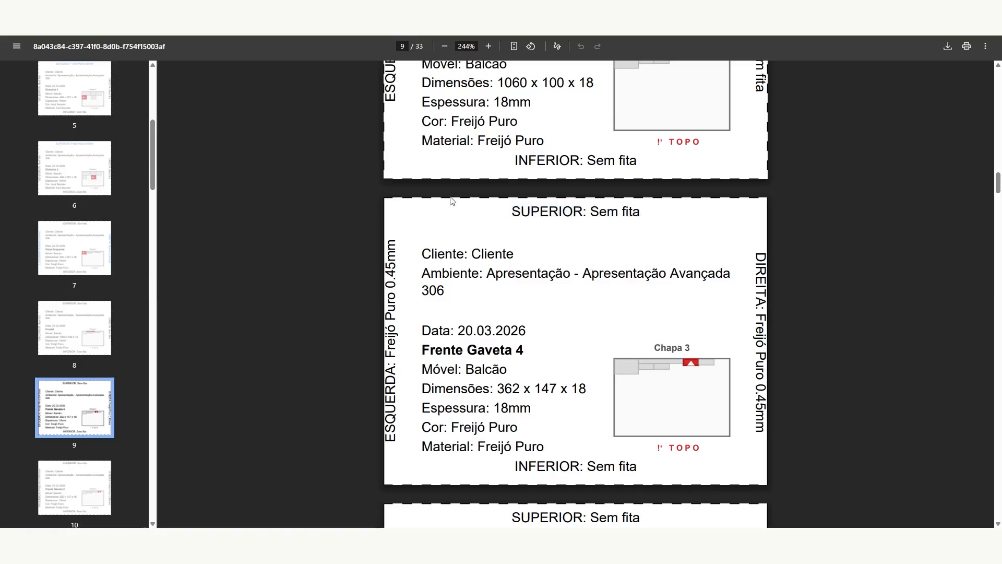
pyautogui.scroll(-2, 656, 201)
pyautogui.scroll(-14, 644, 213)
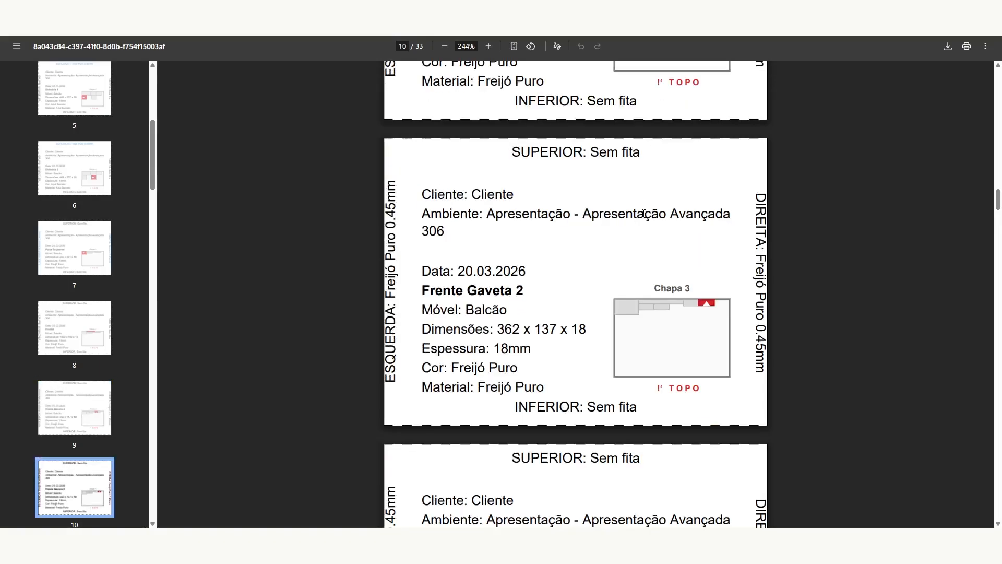
pyautogui.scroll(-14, 644, 226)
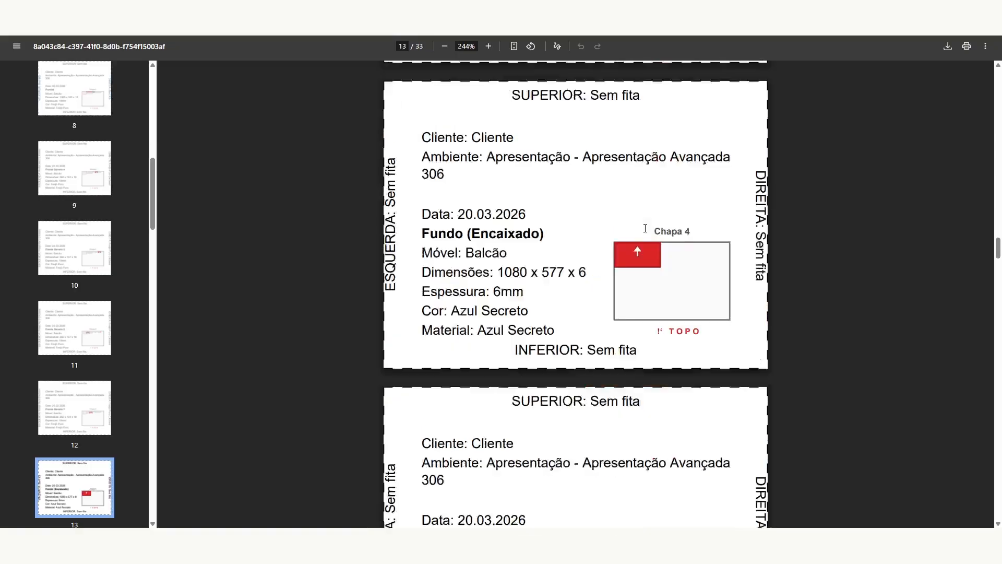
pyautogui.scroll(12, 647, 234)
pyautogui.scroll(20, 647, 233)
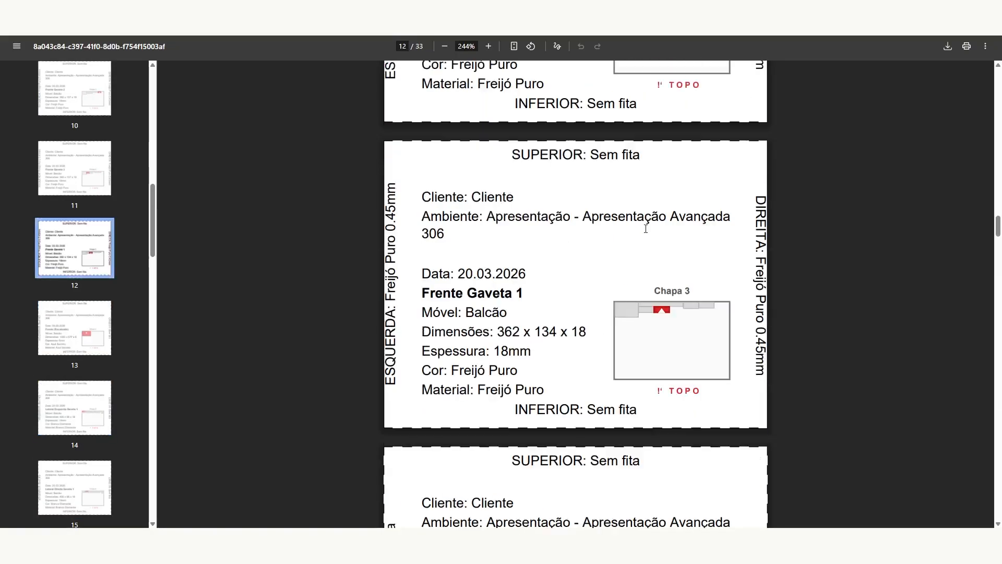
pyautogui.scroll(20, 646, 235)
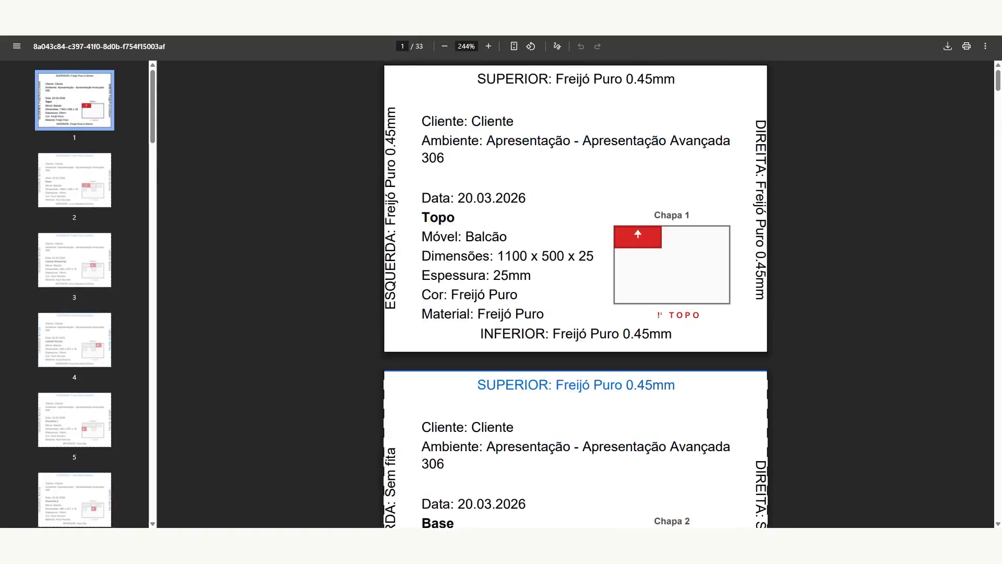
pyautogui.click(140, 16)
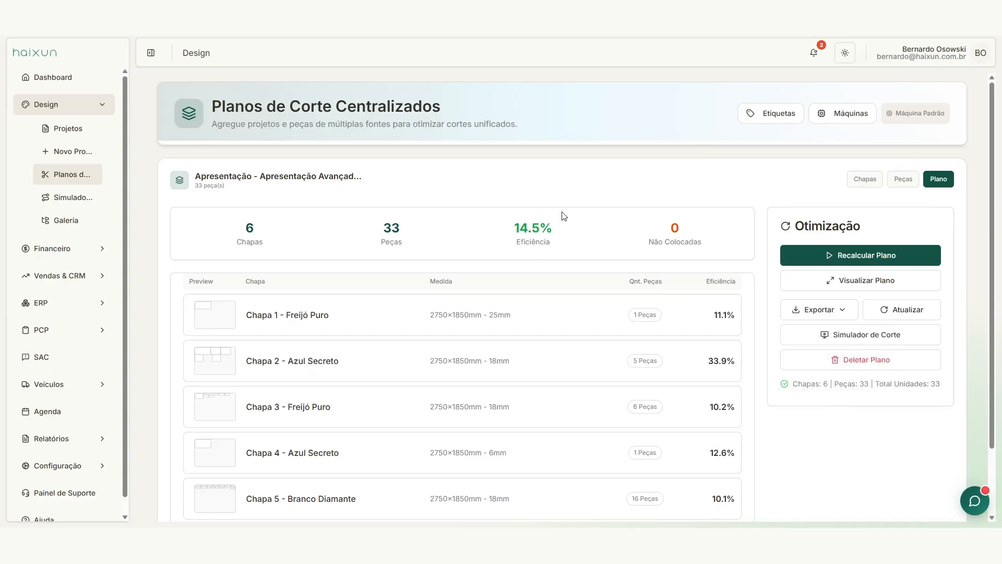